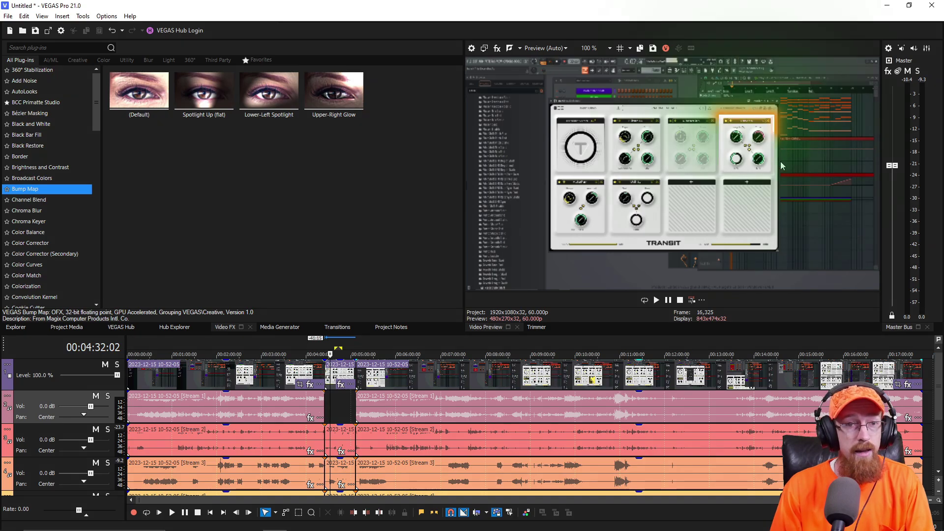
Step: Send the short event from VEGAS Pro to VEGAS Effects with Edit in VEGAS Effects
right_click(340, 375)
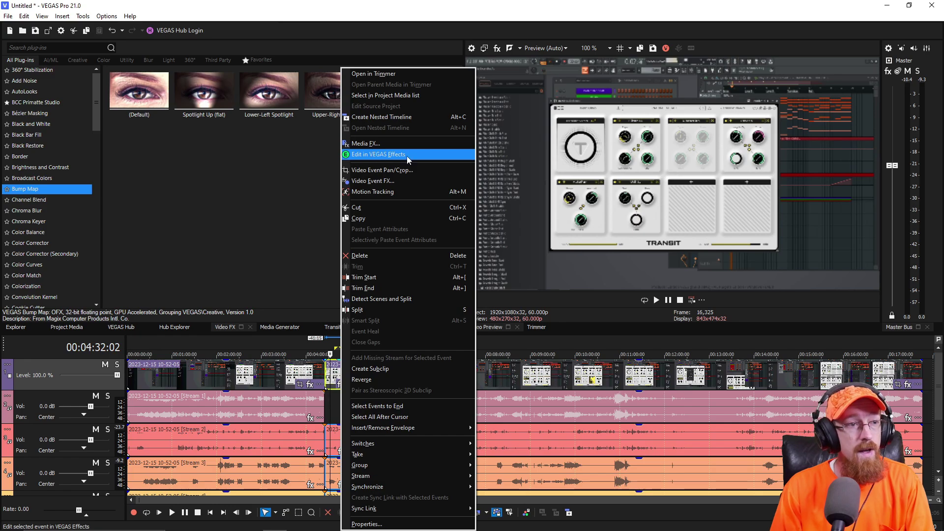
left_click(405, 155)
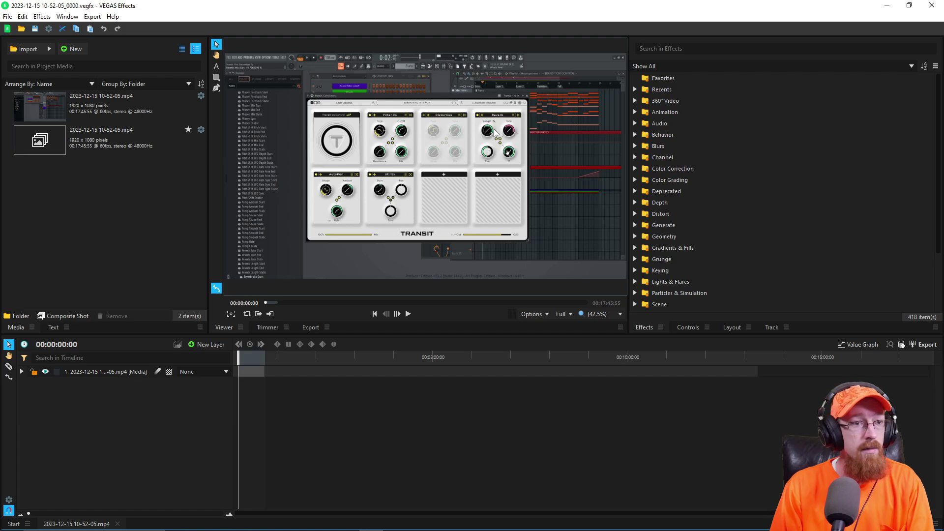
scroll(494, 132, "up", 3)
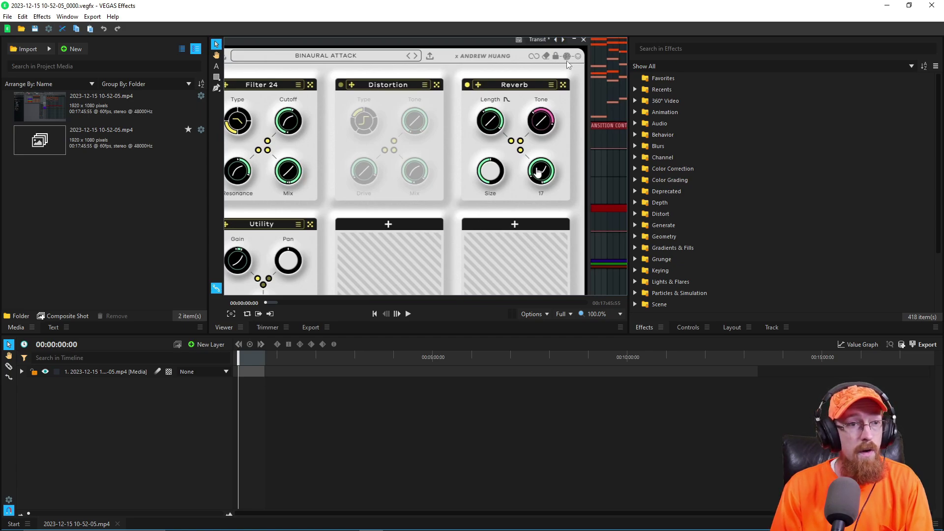
Step: Draw a rectangle mask around the Reverb module so the rest of the frame is hidden
left_click(218, 90)
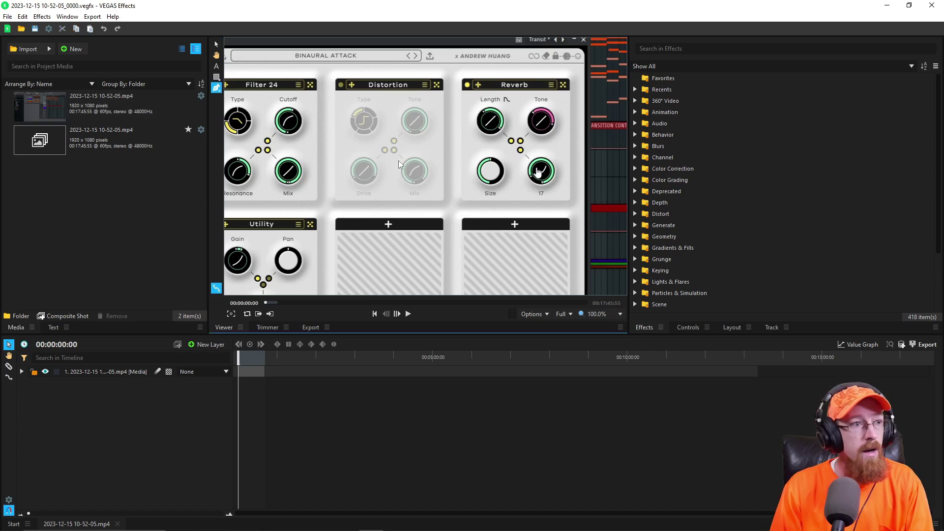
left_click(216, 78)
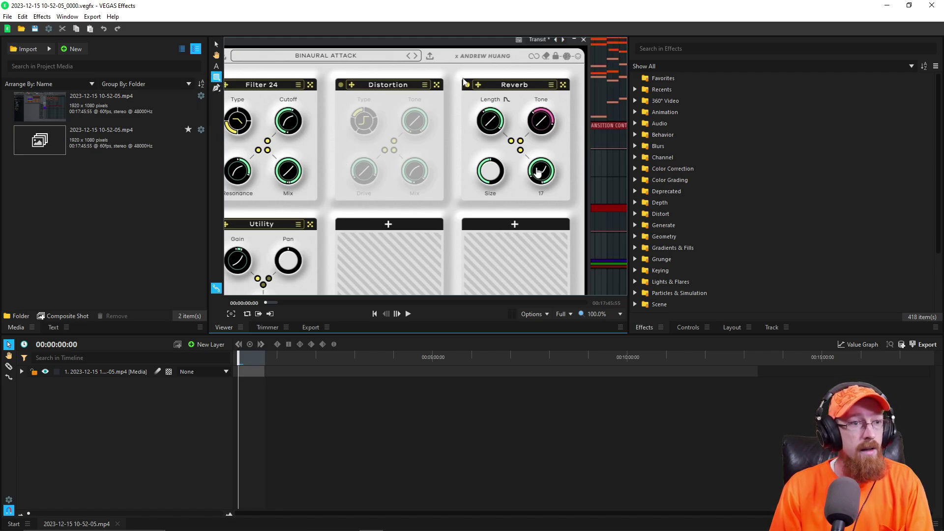
left_click_drag(464, 82, 570, 201)
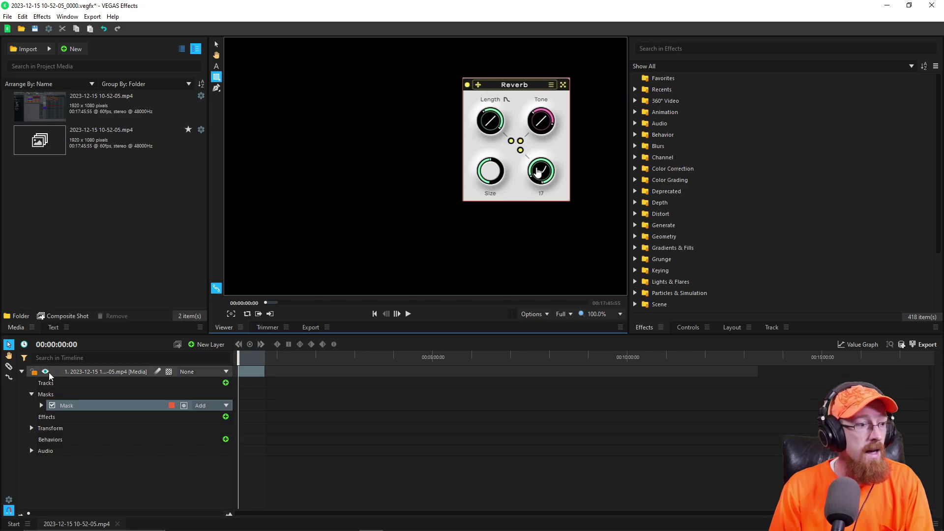
Step: Duplicate the masked layer with Ctrl+D and delete the mask from the lower copy
left_click(21, 371)
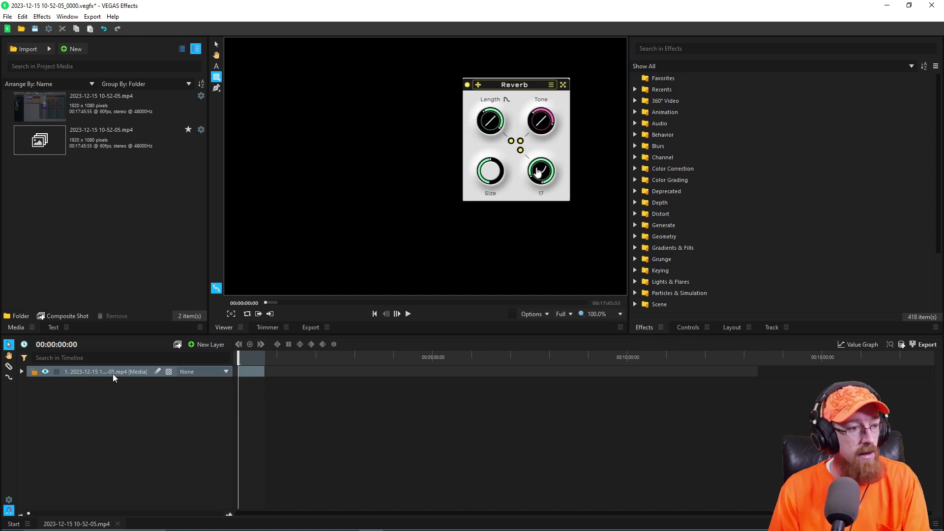
key("ctrl+d")
left_click(21, 382)
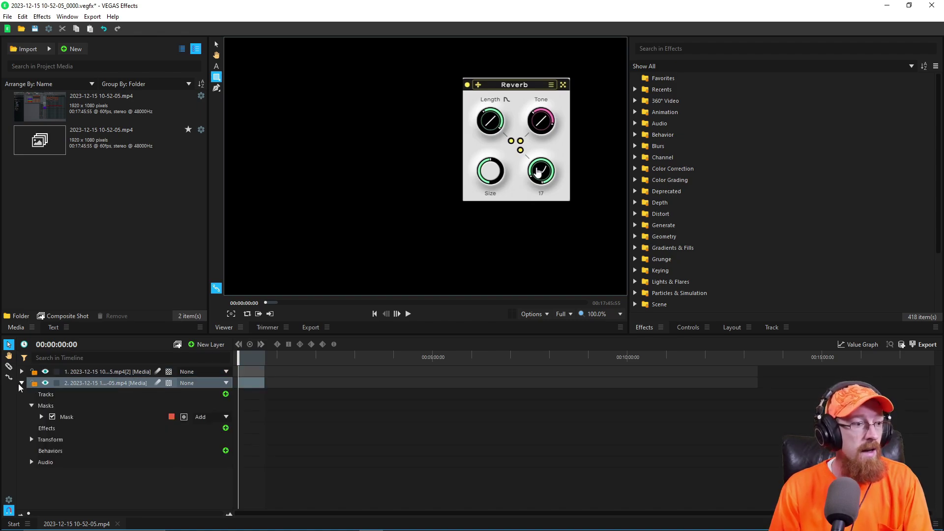
left_click(79, 416)
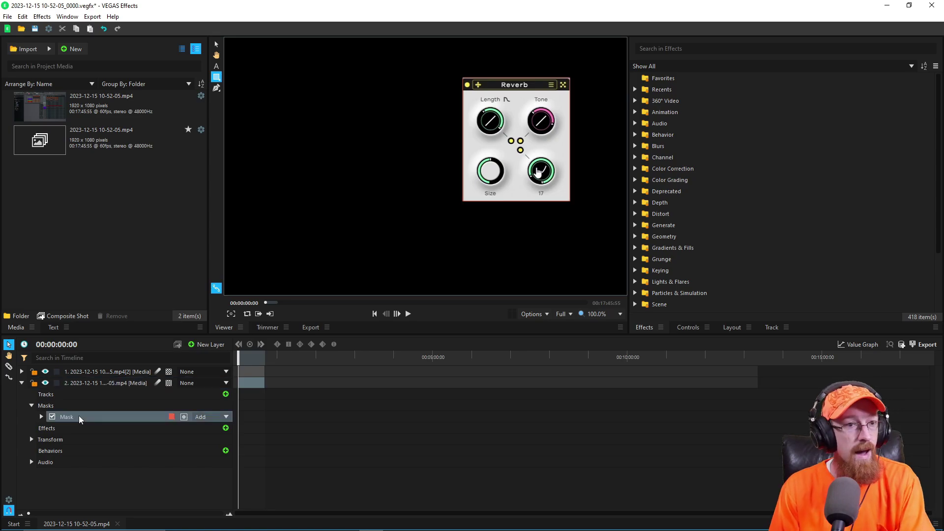
key("Delete")
left_click(22, 383)
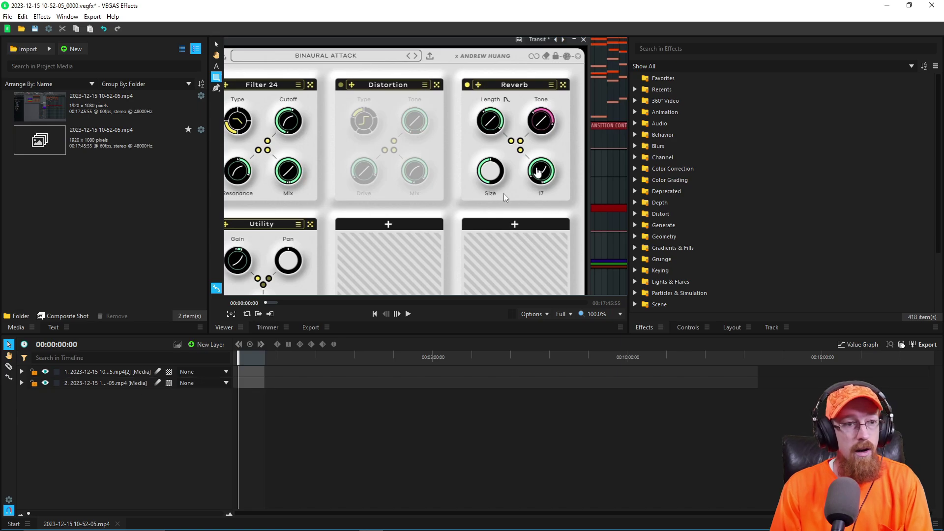
Step: Lower the top layer's Audio Level to -60 dB
left_click(22, 371)
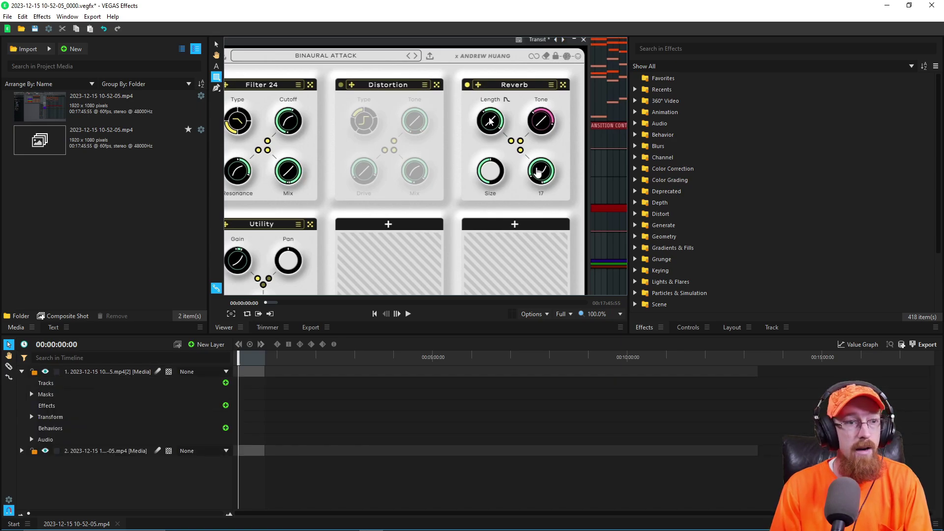
left_click(217, 45)
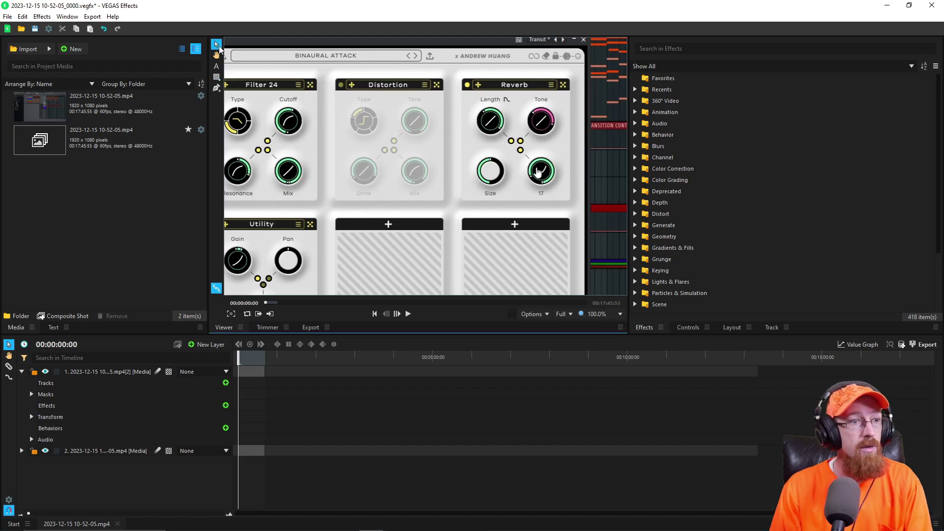
left_click_drag(509, 166, 501, 202)
key("ctrl+z")
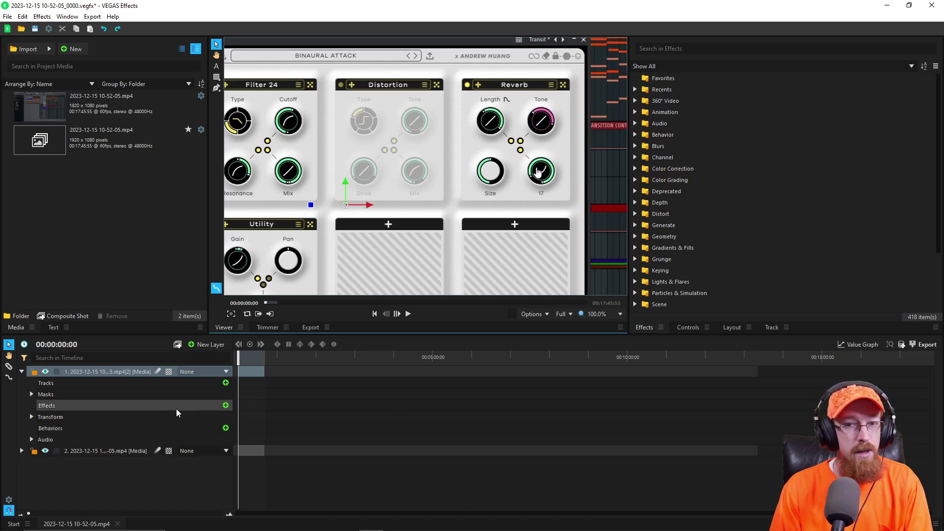
left_click(32, 439)
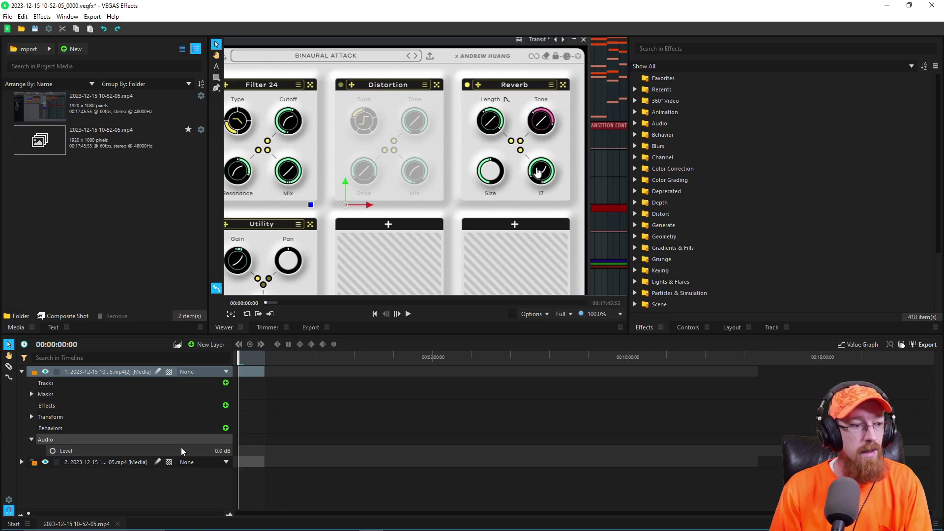
left_click_drag(220, 451, 186, 451)
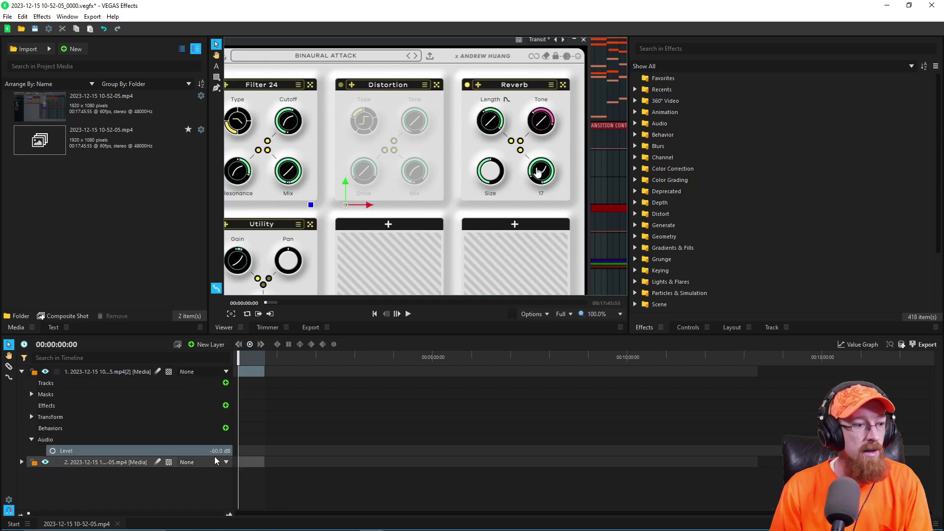
left_click(31, 441)
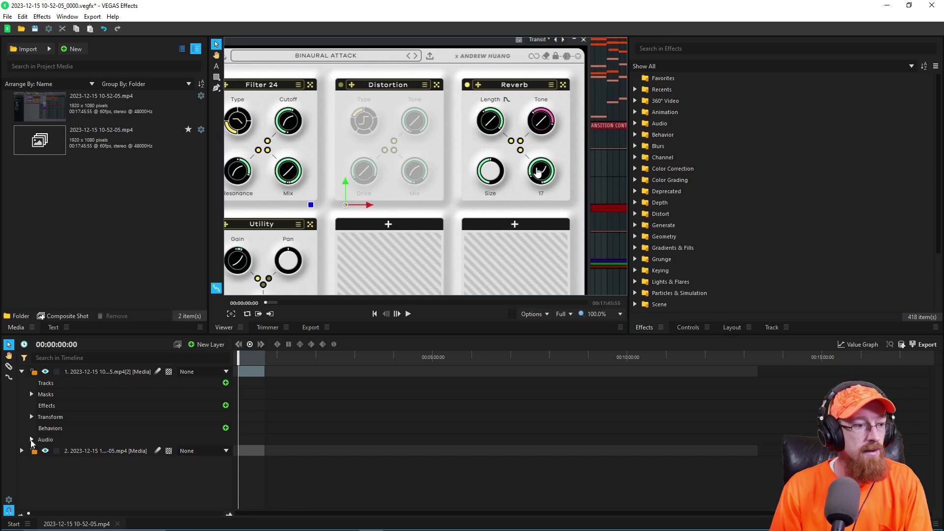
left_click(112, 453)
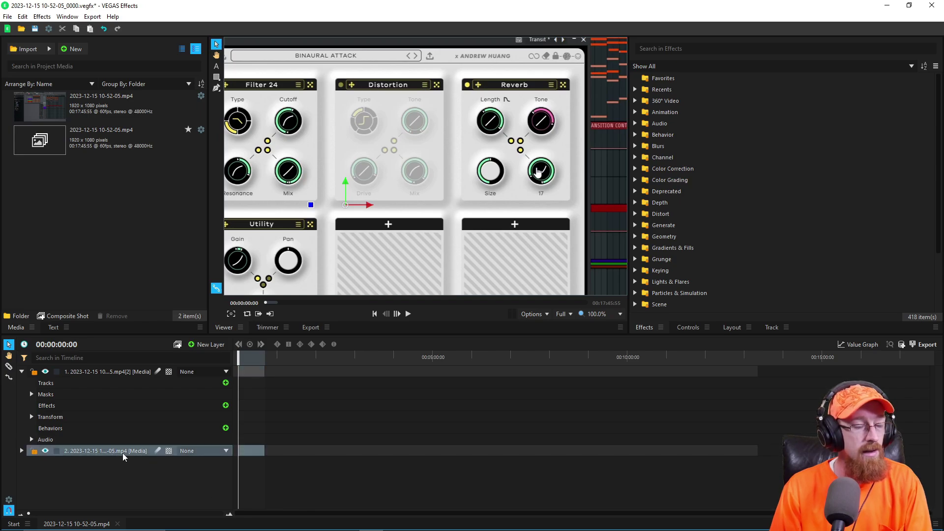
left_click(111, 371)
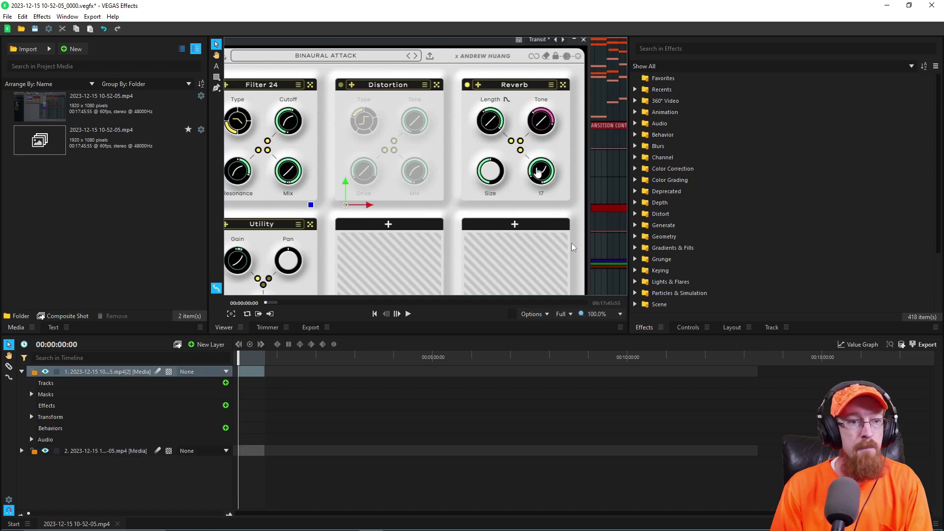
Step: Find Vector Stroke by searching 'stro' and apply it to the top layer
left_click(696, 48)
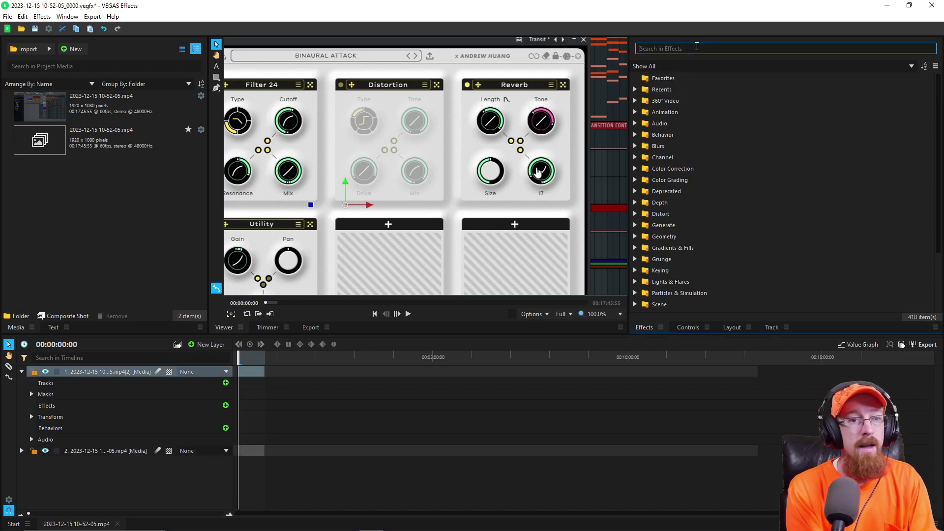
type("stro")
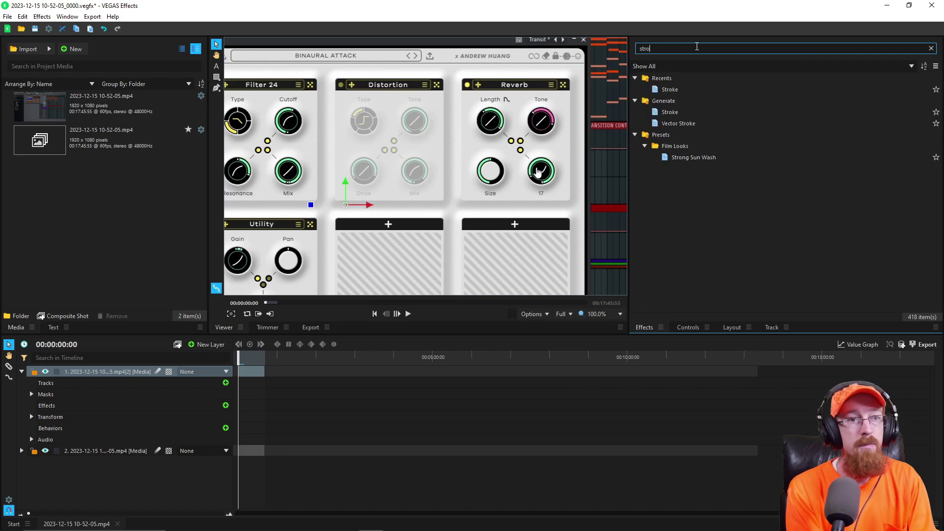
double_click(683, 124)
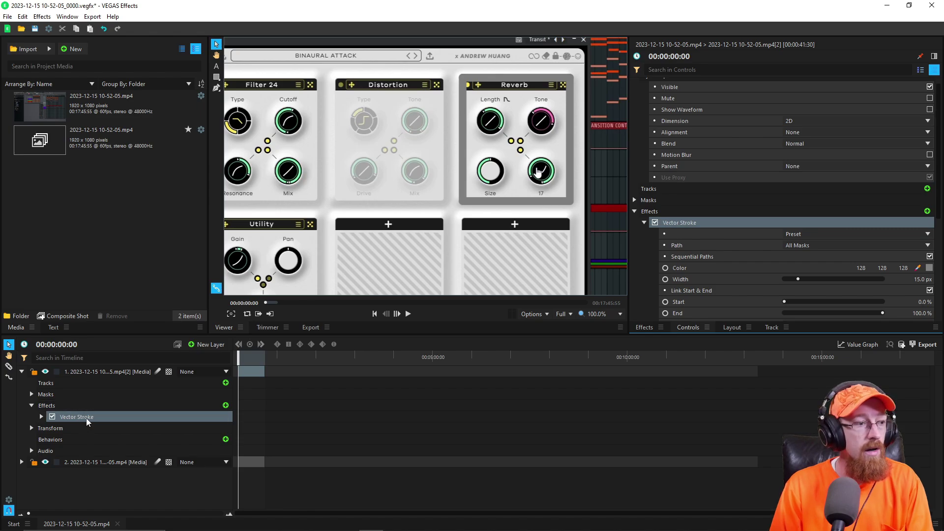
scroll(777, 188, "down", 1)
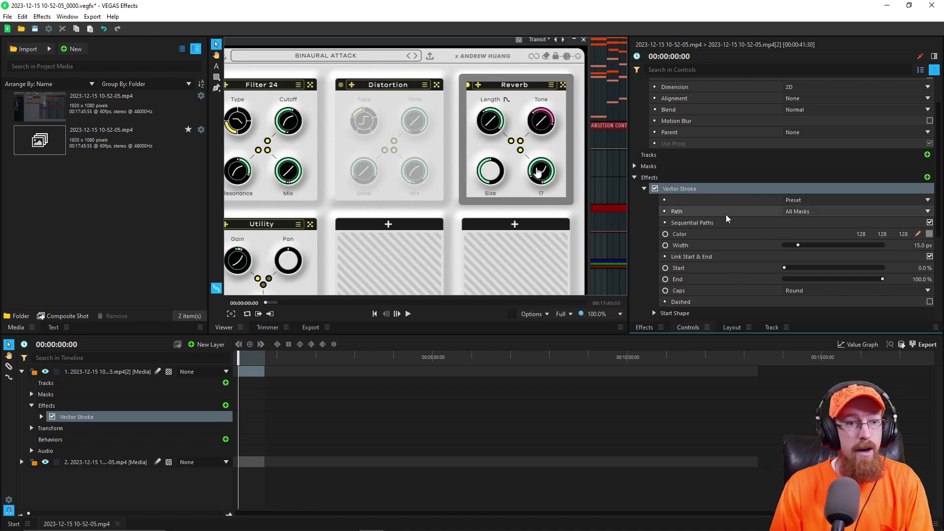
left_click(861, 211)
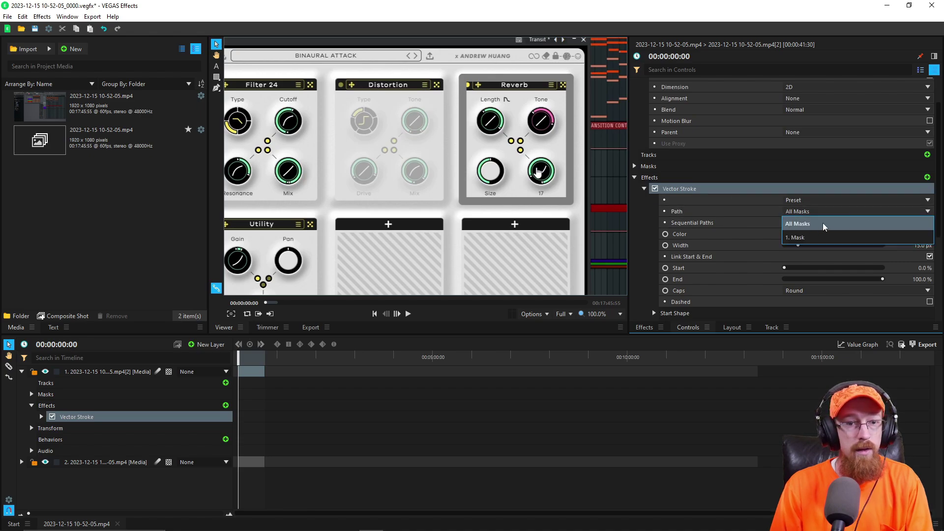
Step: Make the Vector Stroke follow 1. Mask only
left_click(798, 238)
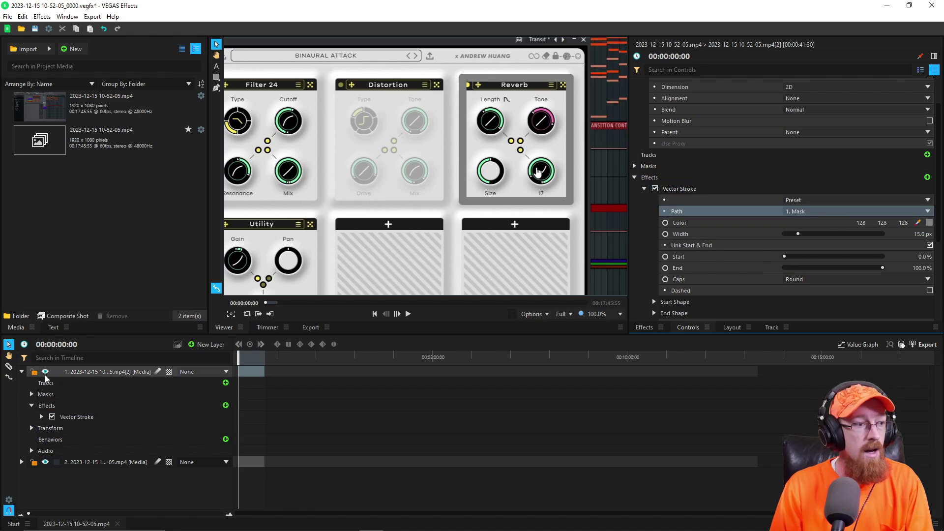
left_click(31, 394)
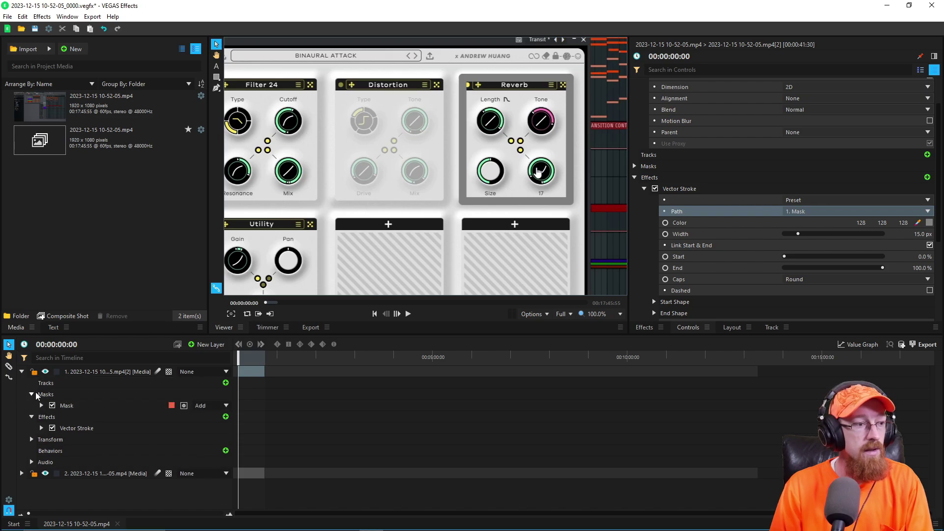
left_click(33, 394)
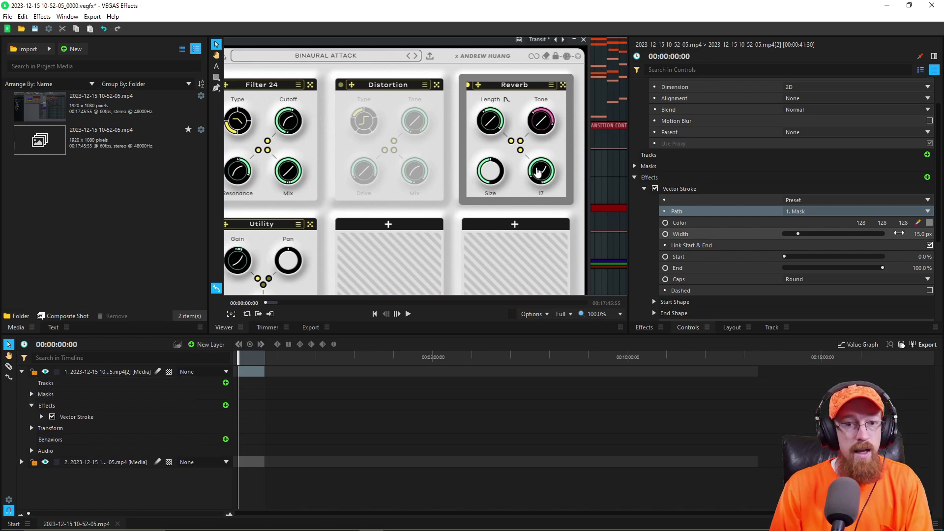
Step: Change the stroke color to orange #FF6F00 (255, 111, 0)
left_click(928, 224)
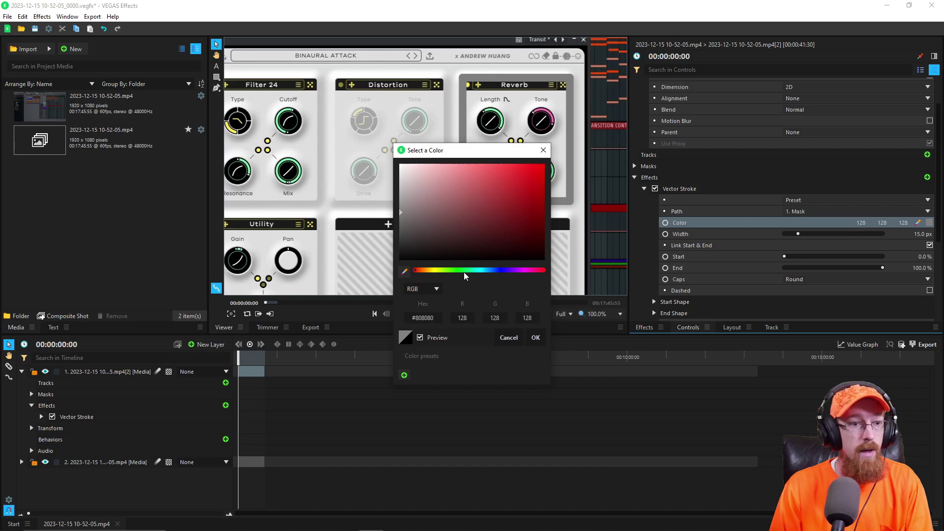
left_click_drag(428, 270, 424, 270)
left_click_drag(475, 209, 590, 150)
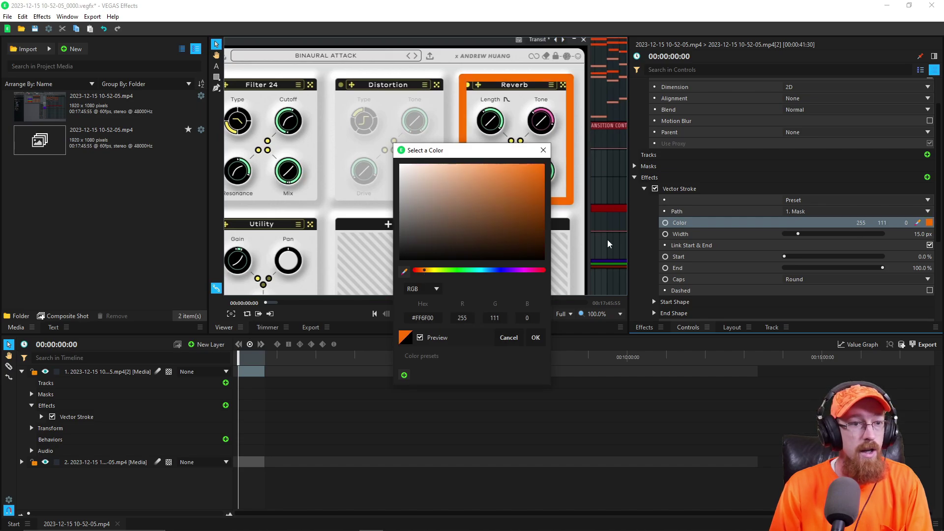
left_click(543, 150)
scroll(706, 169, "down", 3)
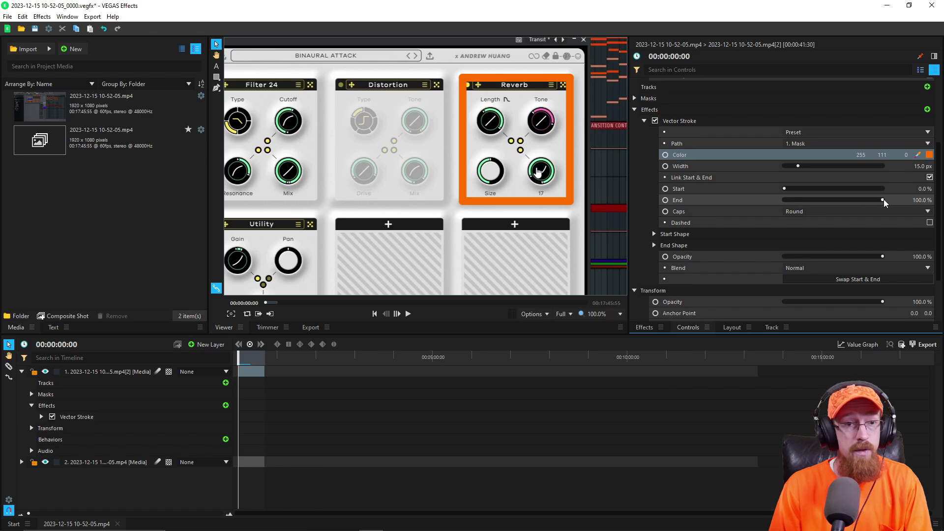
Step: Set the stroke Start to 100% and enable keyframing on Start
mouse_move(883, 199)
left_mouse_down()
mouse_move(772, 208)
mouse_move(889, 195)
mouse_move(771, 195)
mouse_move(893, 190)
left_mouse_up()
mouse_move(785, 190)
left_mouse_down()
mouse_move(889, 190)
mouse_move(759, 190)
left_mouse_up()
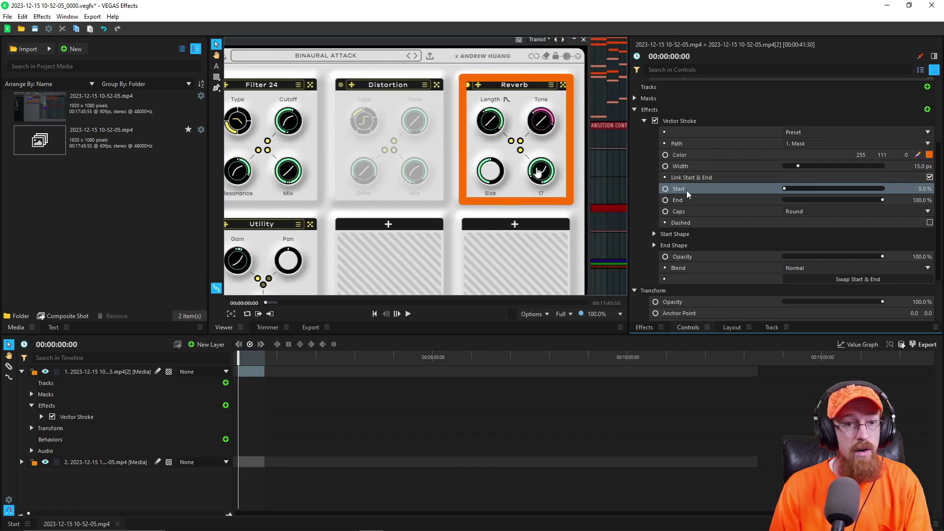
left_click_drag(784, 189, 883, 190)
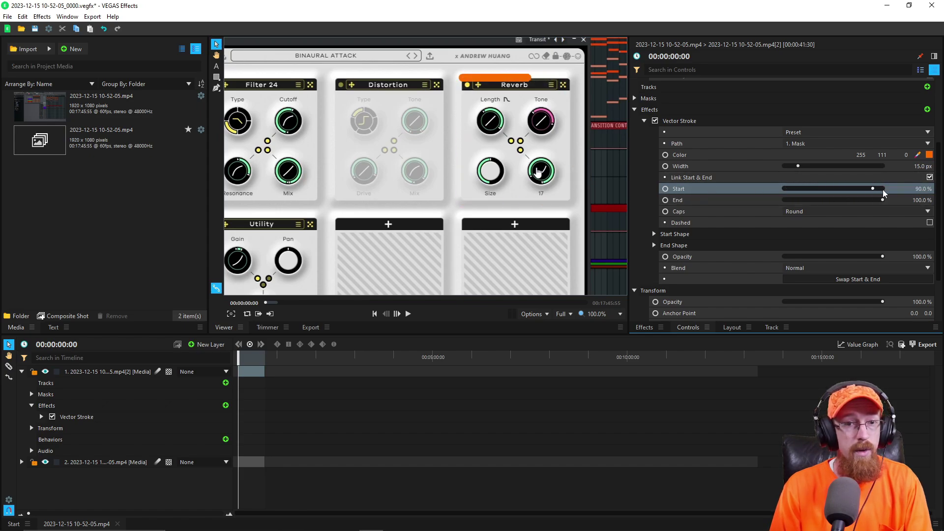
left_click(664, 189)
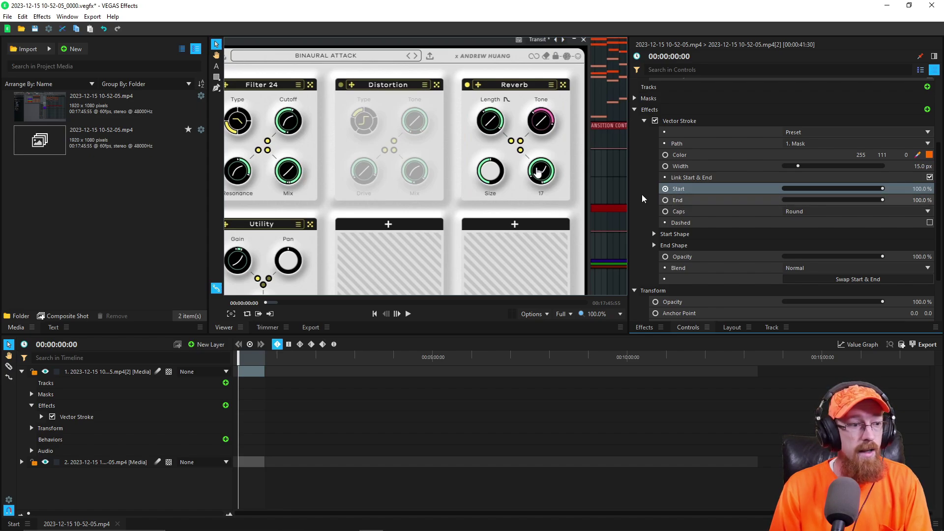
left_click_drag(239, 359, 246, 360)
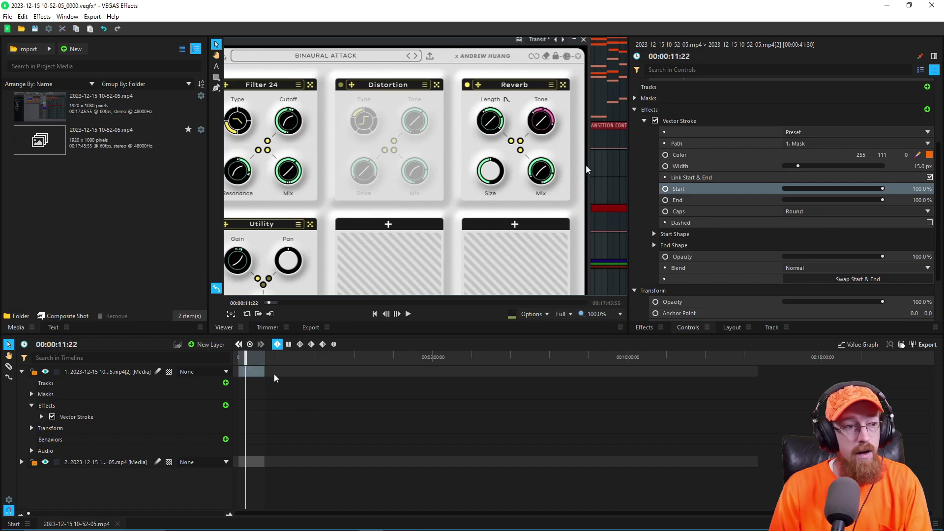
scroll(264, 412, "up", 10)
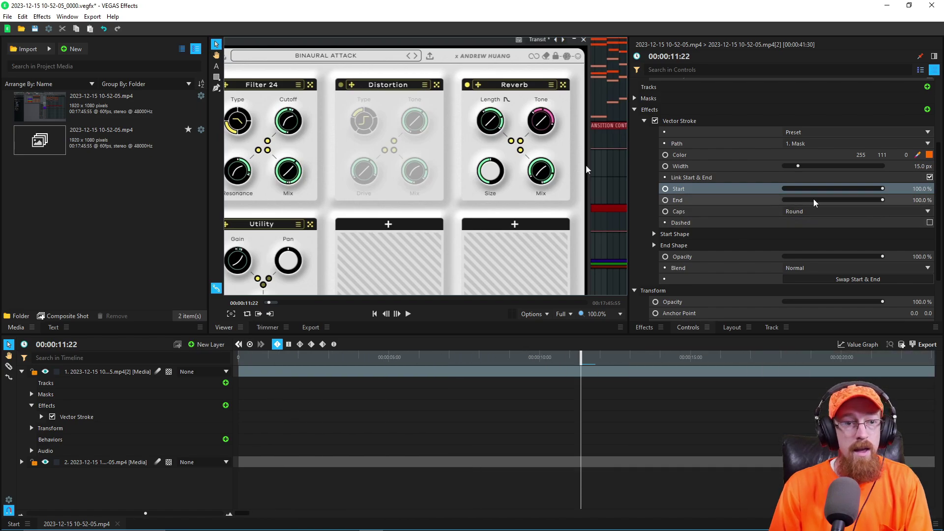
left_click(665, 189)
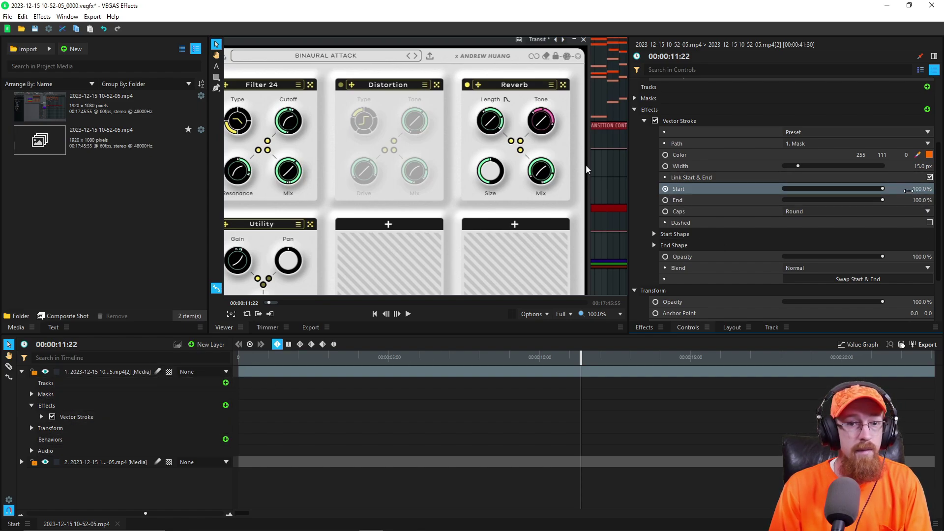
left_click(922, 189)
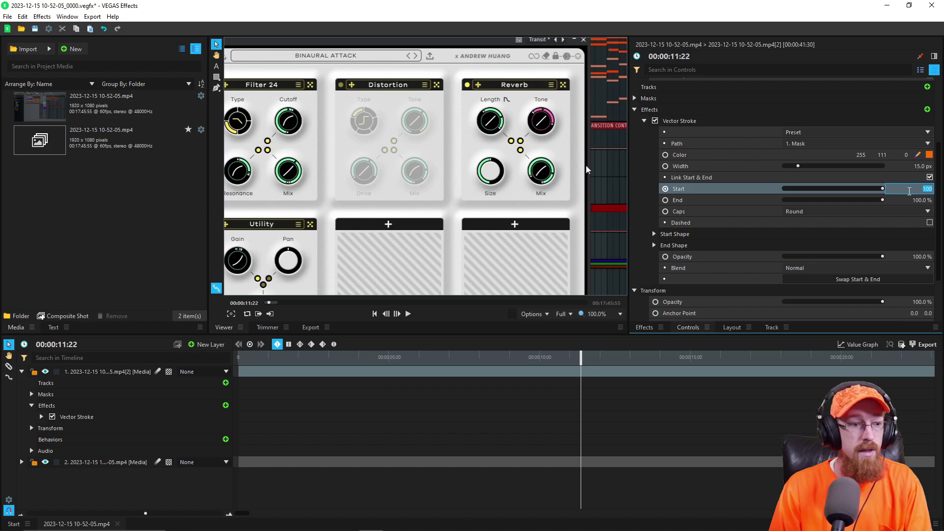
left_click(42, 418)
scroll(490, 425, "down", 1)
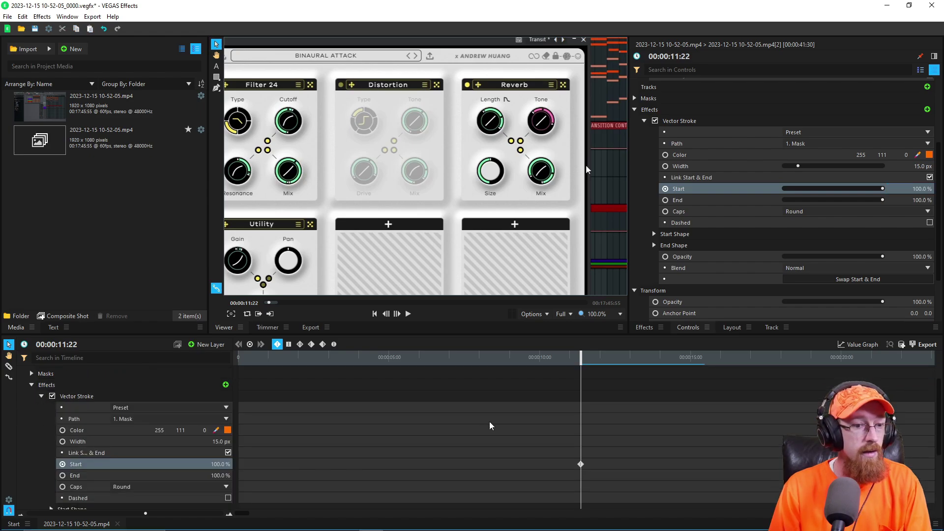
scroll(544, 398, "up", 1)
scroll(406, 421, "down", 2)
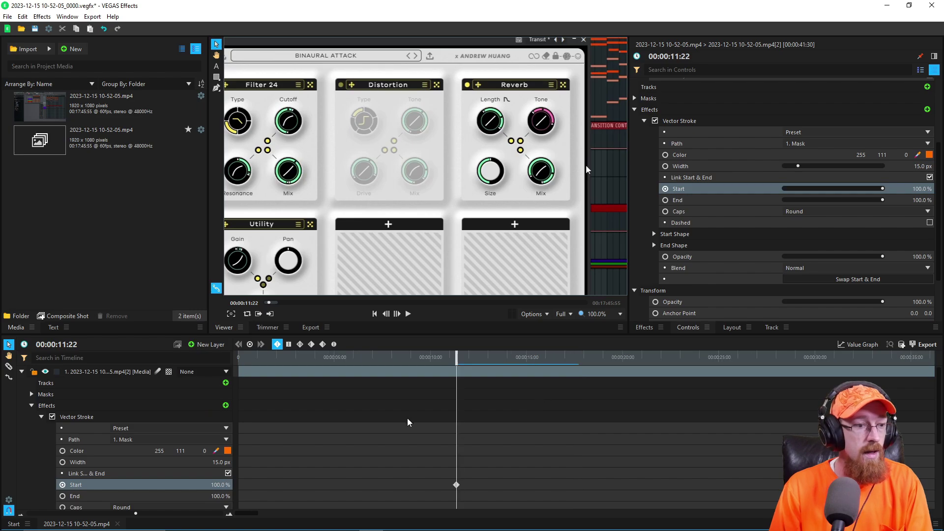
Step: Keyframe Start from 100% at frame 0 to 0% later, then pull that keyframe earlier
key("Home")
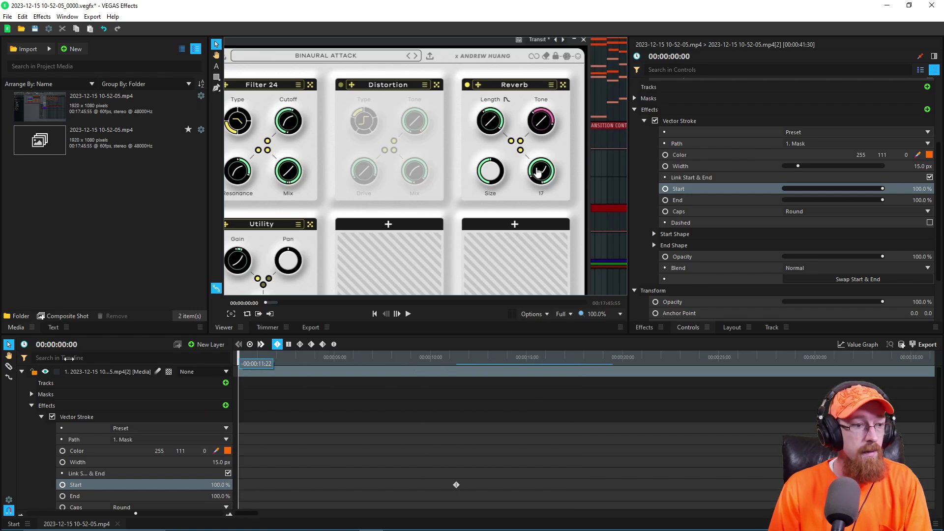
left_click(665, 190)
left_click_drag(240, 360, 304, 376)
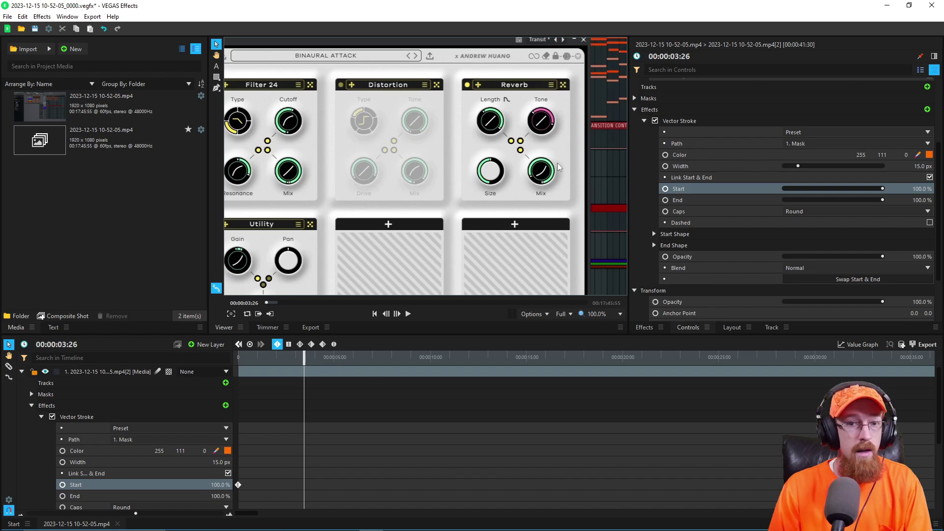
left_click_drag(882, 191, 747, 198)
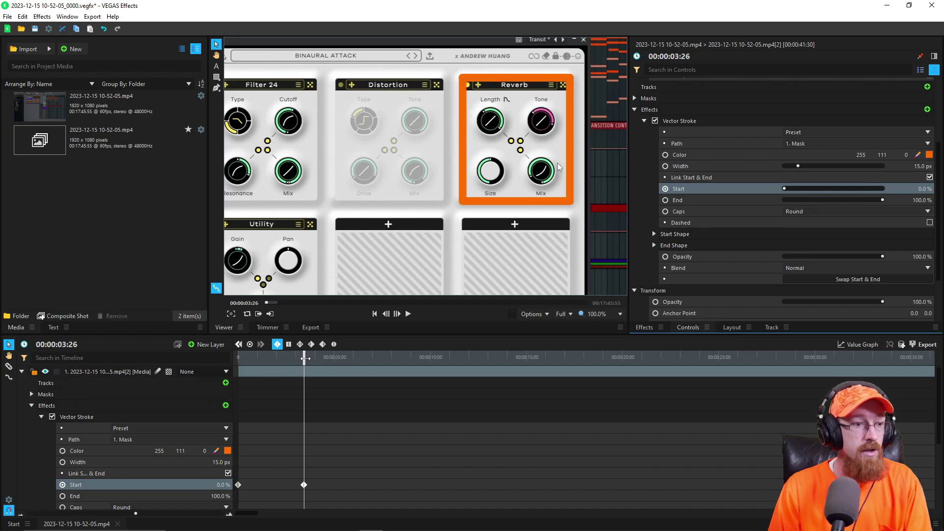
key("Home")
key("space")
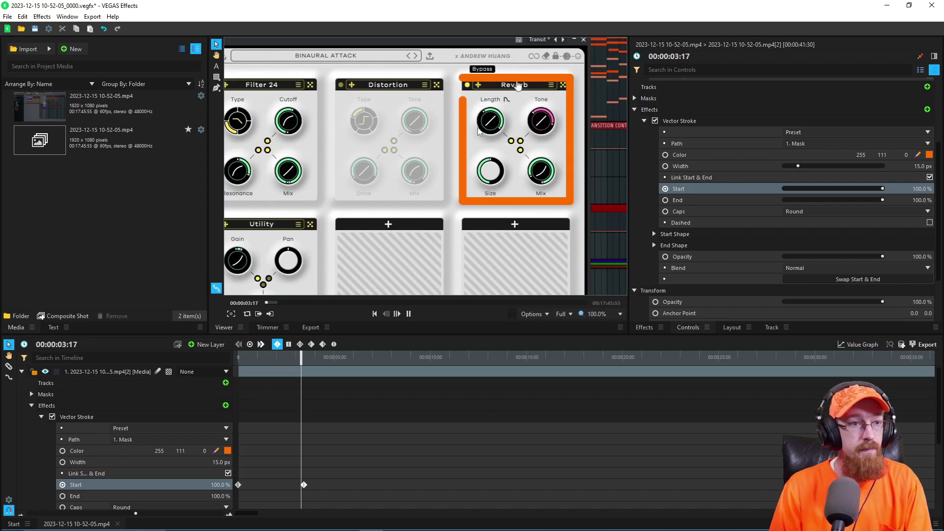
key("space")
scroll(266, 442, "down", 1)
left_click_drag(304, 474, 255, 475)
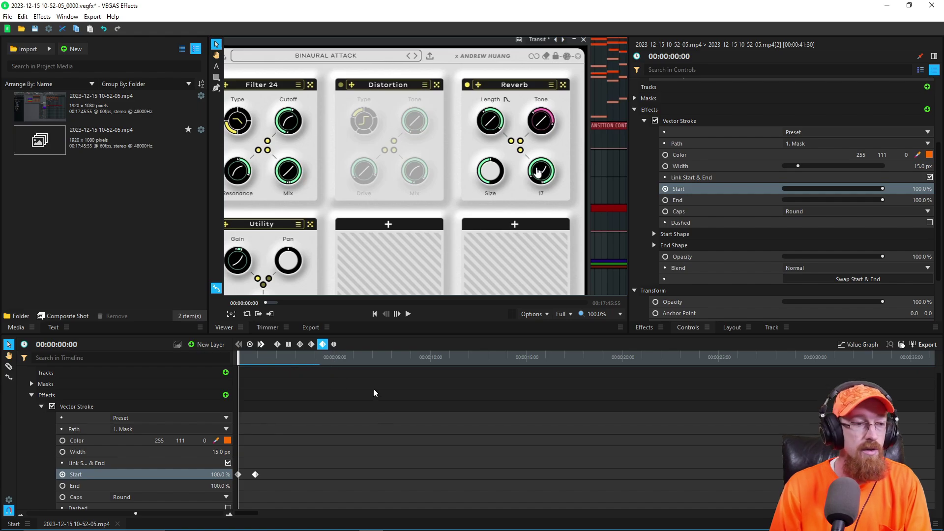
Step: Preview the outline animation and thin the Vector Stroke width to about 3.9 px
key("space")
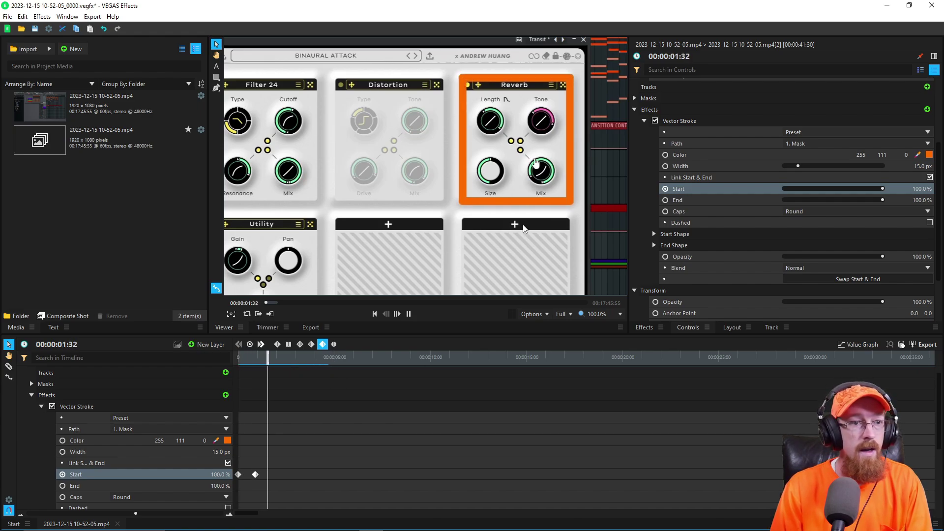
key("space")
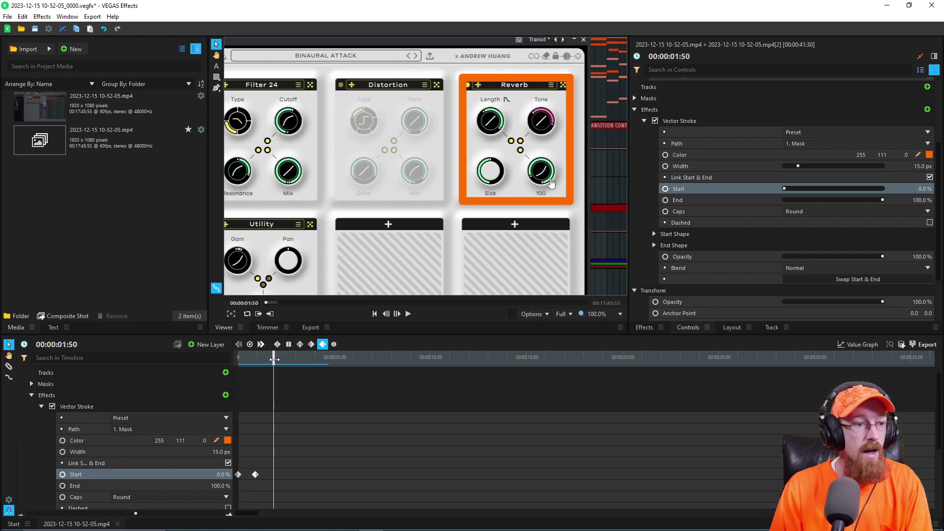
left_click_drag(275, 359, 247, 363)
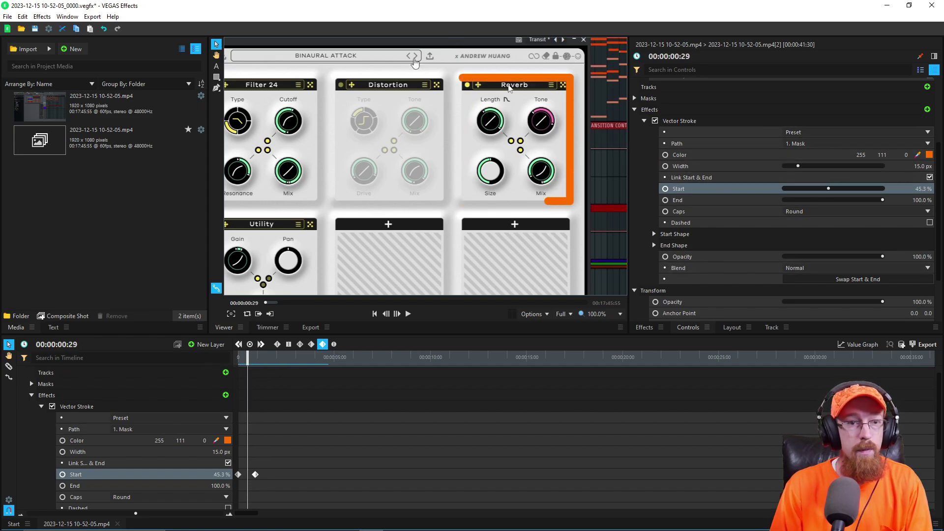
left_click_drag(800, 165, 785, 168)
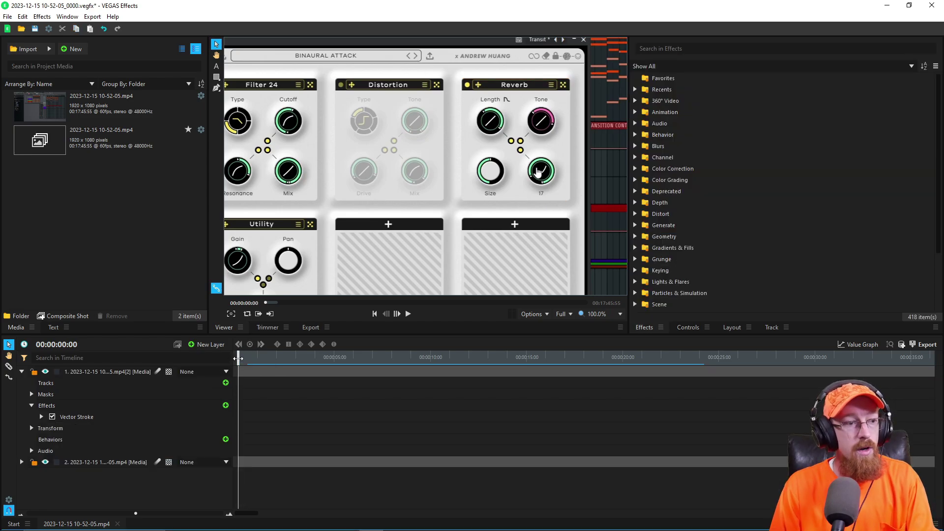
left_click_drag(238, 358, 243, 358)
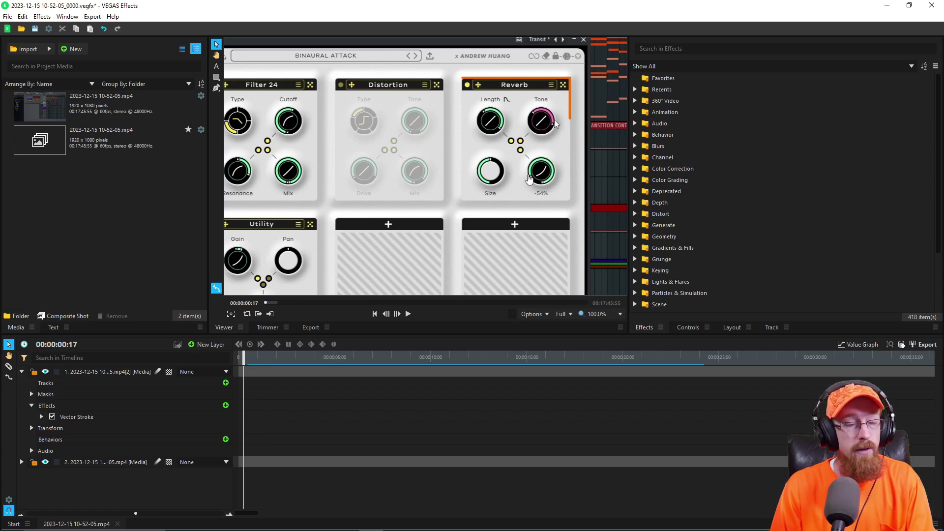
Step: Search effects for 'path' and drag Neon Path onto the layer in the viewer
left_click(710, 48)
type("glow")
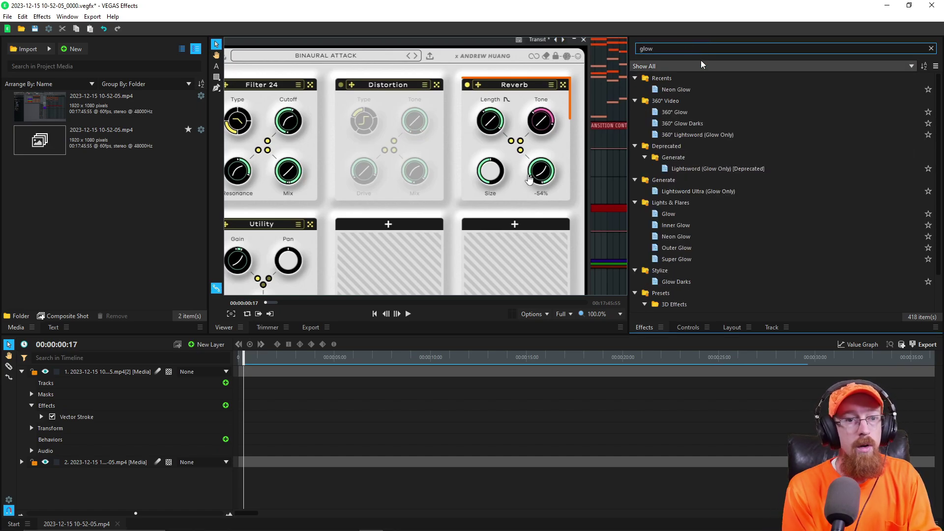
key("BackSpace")
key("BackSpace")
key("BackSpace")
key("BackSpace")
type("path")
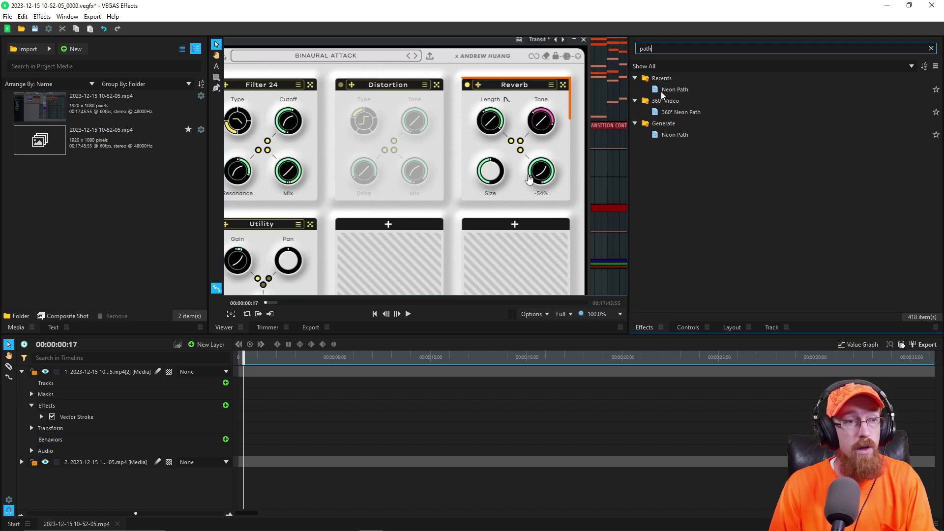
mouse_move(661, 92)
left_mouse_down()
mouse_move(687, 97)
mouse_move(51, 427)
left_mouse_up()
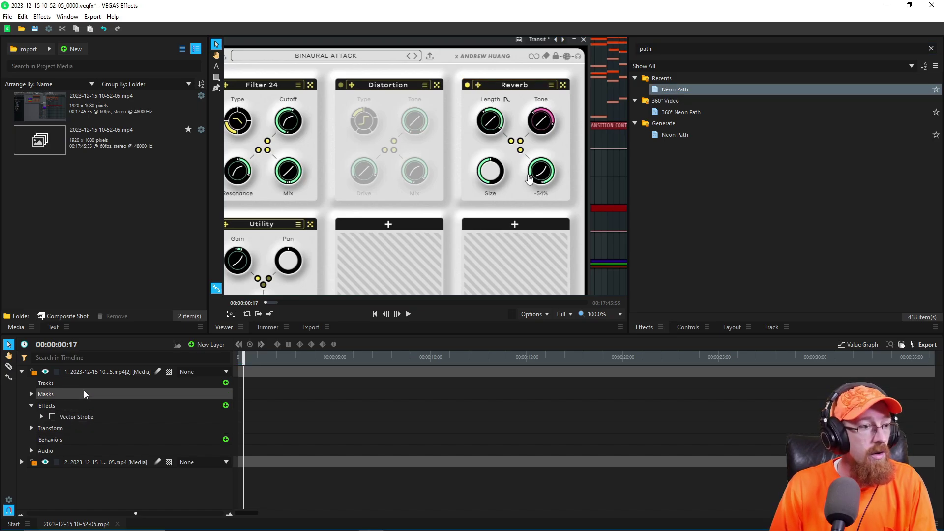
left_click_drag(670, 90, 504, 144)
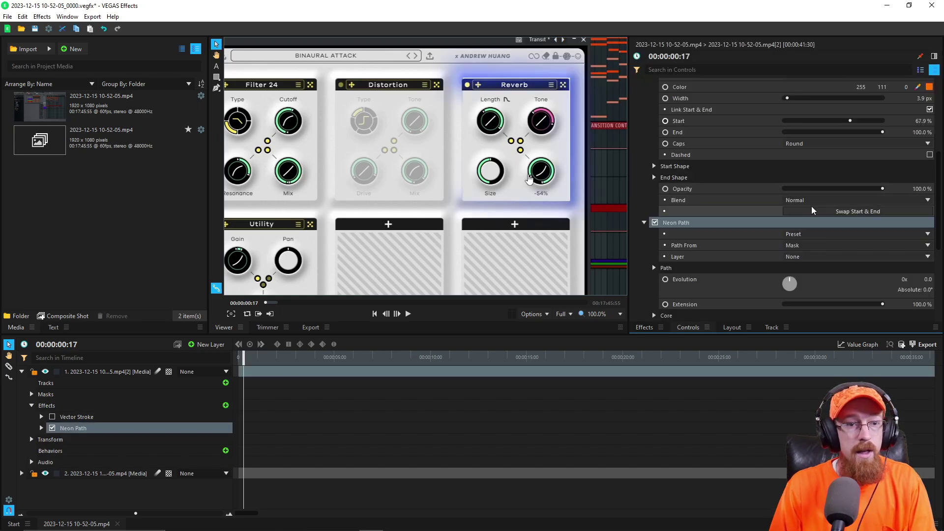
scroll(700, 124, "up", 5)
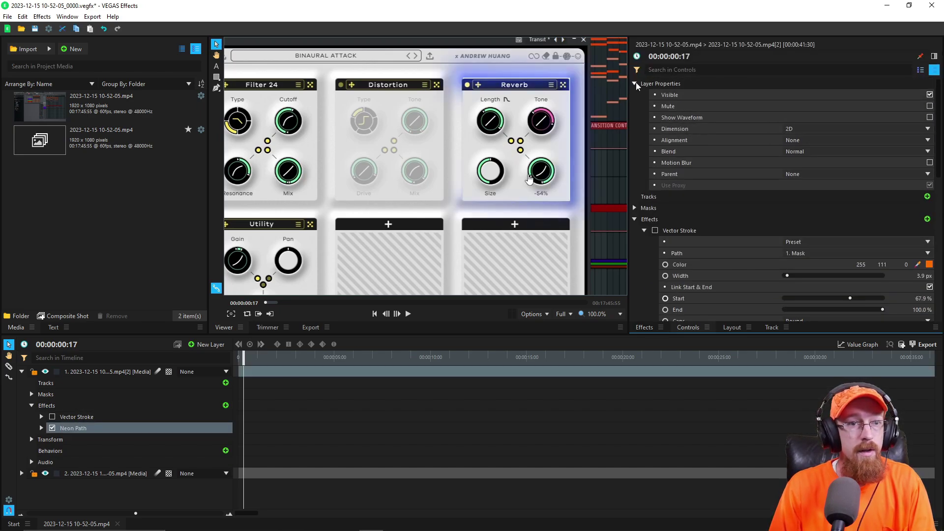
left_click(644, 231)
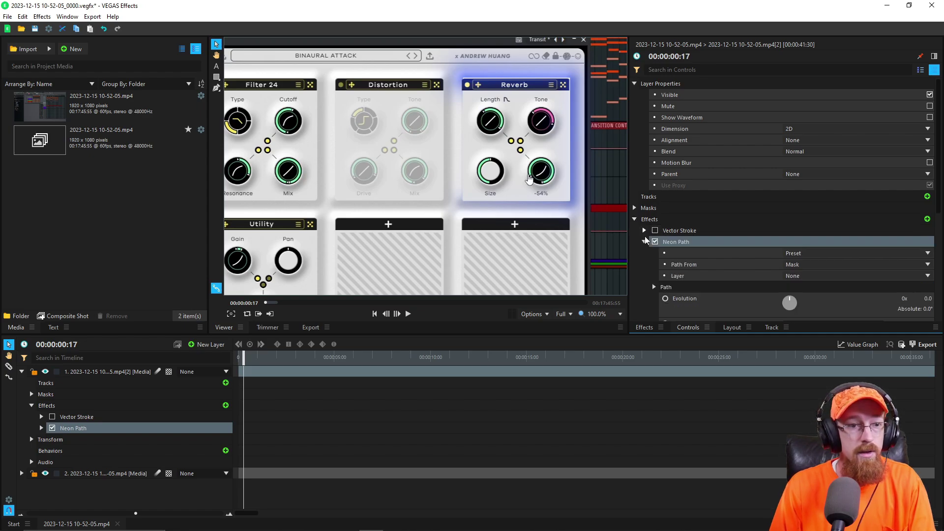
left_click(644, 231)
left_click(644, 231)
scroll(855, 207, "down", 2)
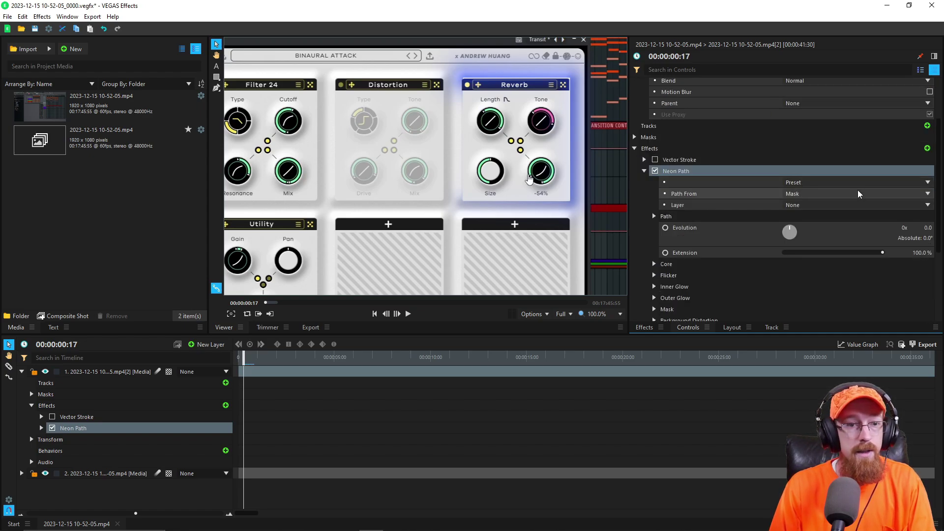
scroll(810, 251, "down", 1)
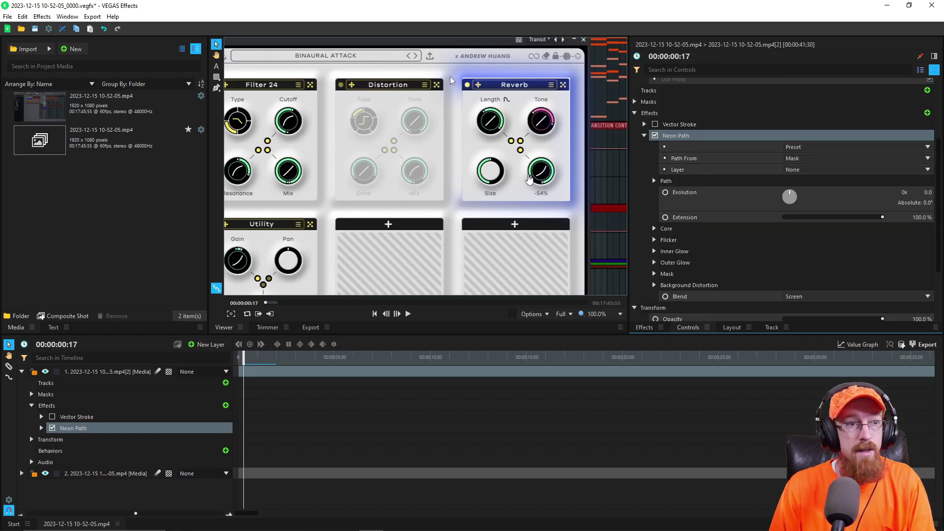
left_click(809, 156)
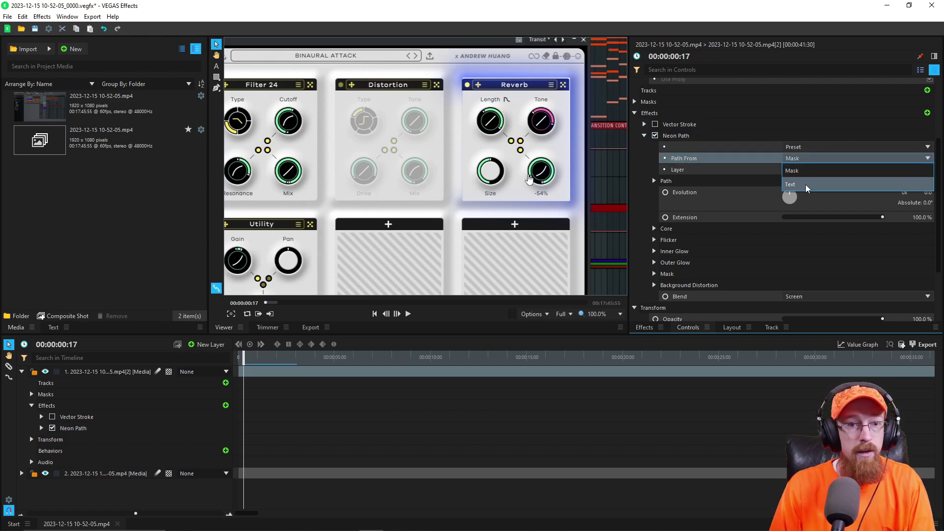
left_click(743, 158)
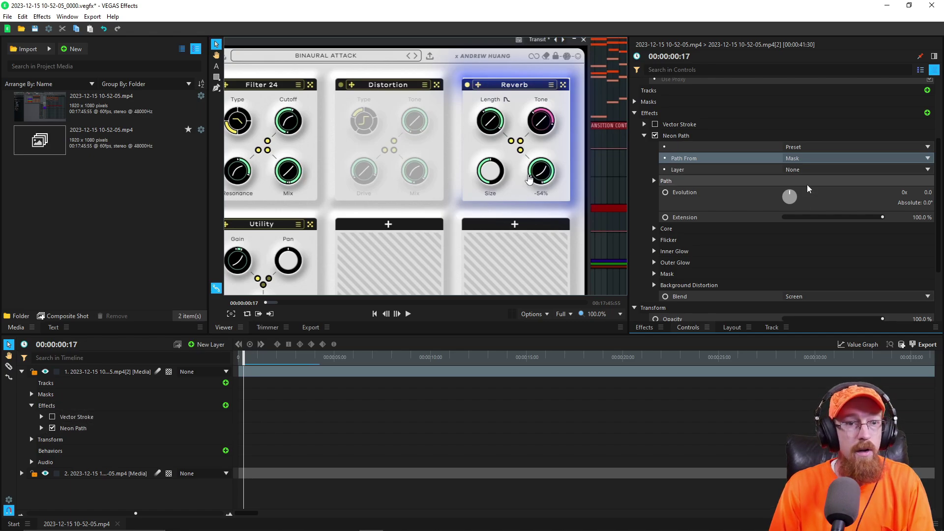
Step: Give Neon Path's Inner Glow a 15 px width and orange #F75F00 color
scroll(683, 181, "down", 1)
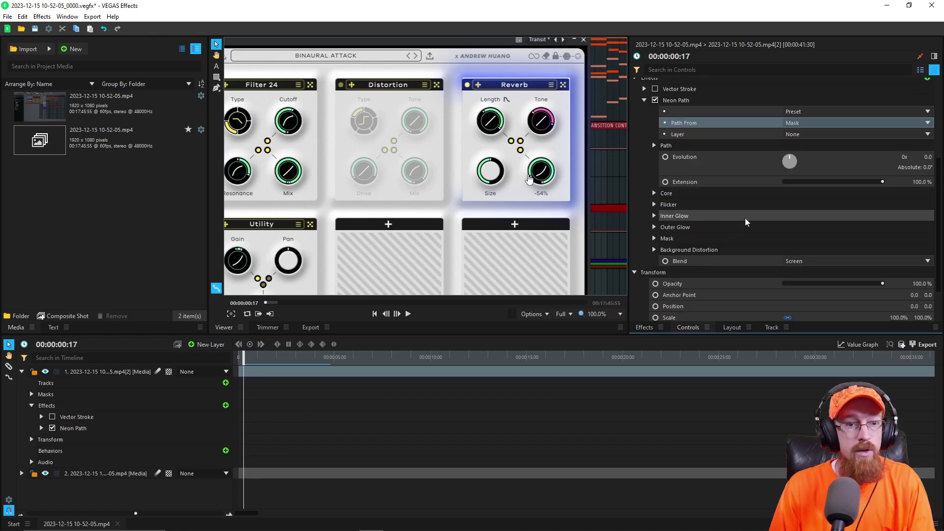
left_click(654, 216)
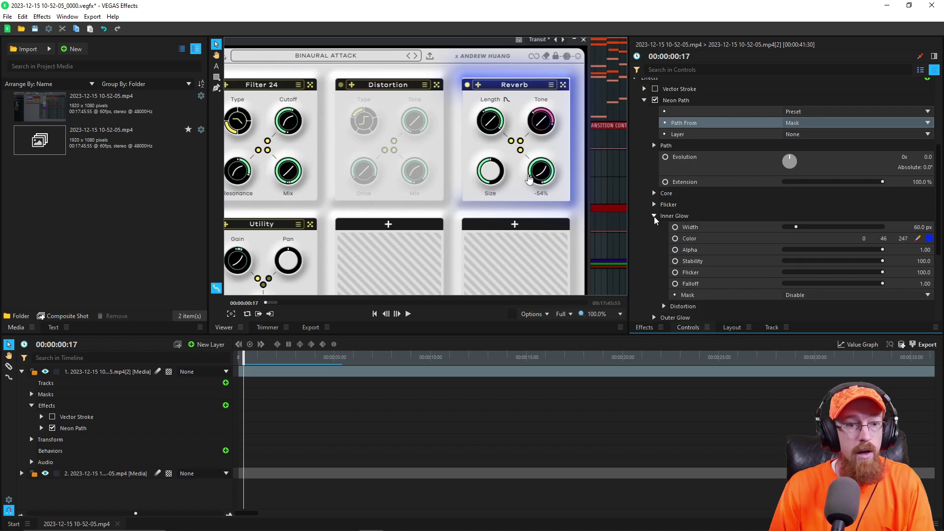
left_click_drag(796, 227, 786, 230)
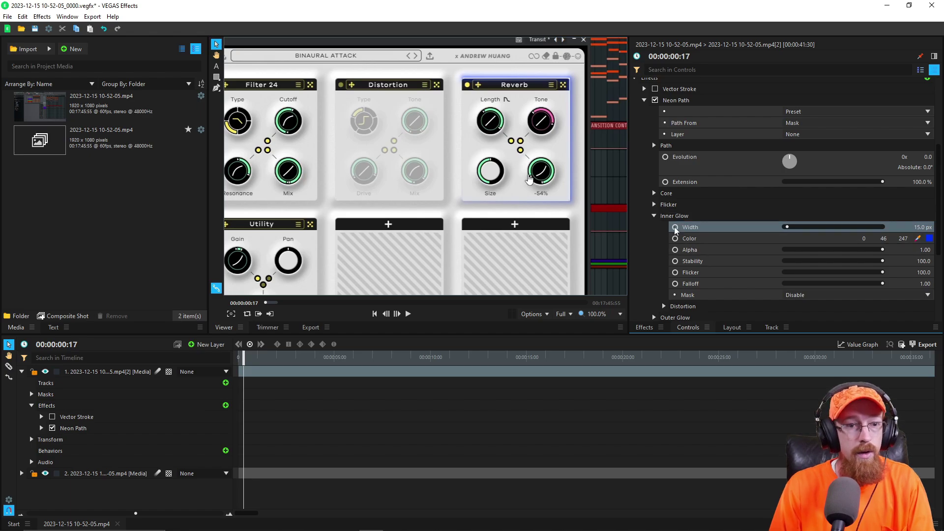
left_click(929, 238)
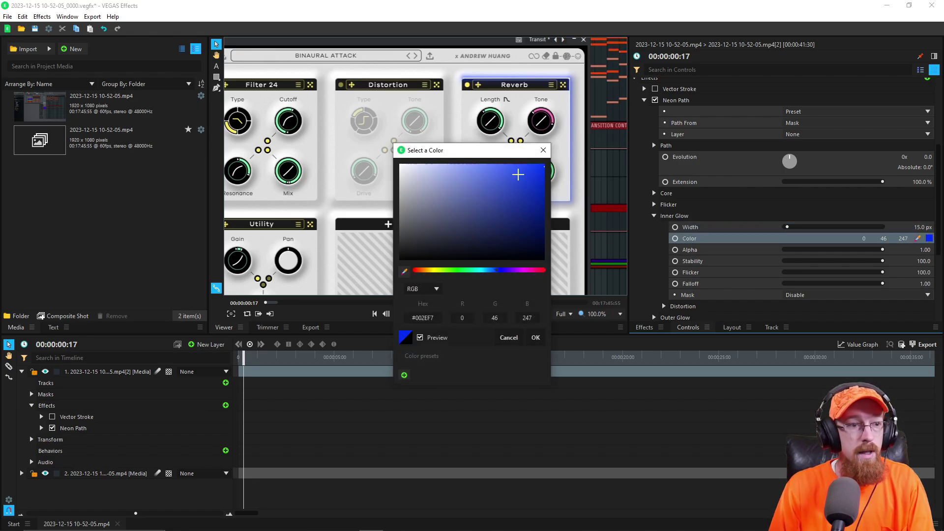
left_click_drag(439, 271, 423, 272)
left_click(543, 150)
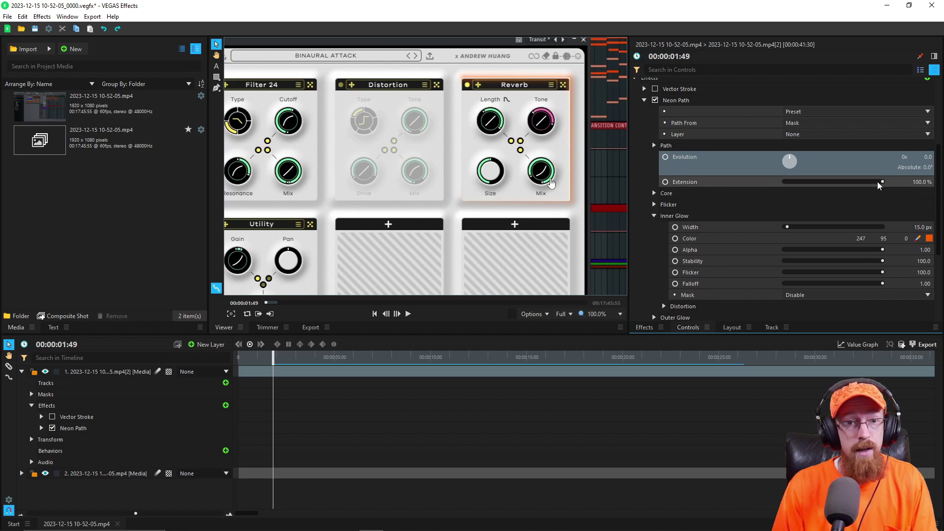
Step: Set the Inner Glow width to 20 px and its Falloff to 0.01
left_click_drag(878, 180, 902, 190)
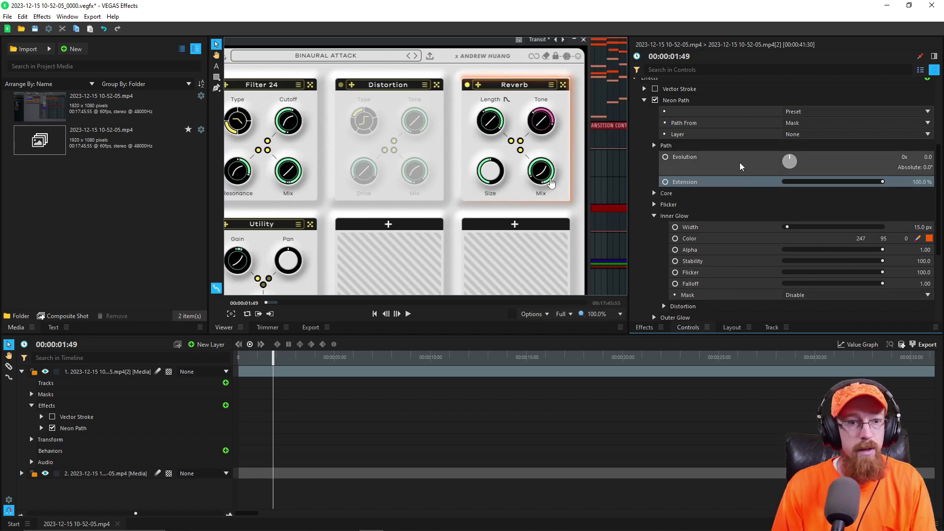
scroll(739, 162, "down", 1)
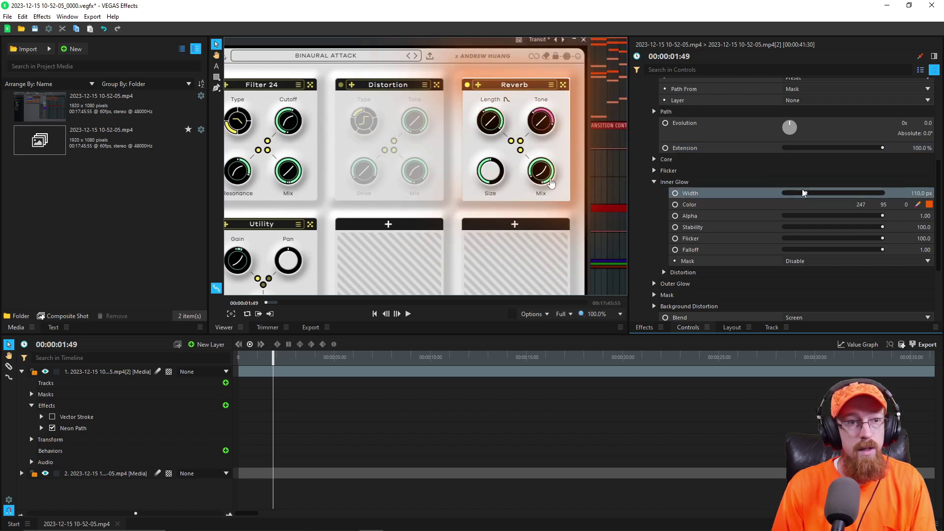
left_click_drag(781, 187, 790, 193)
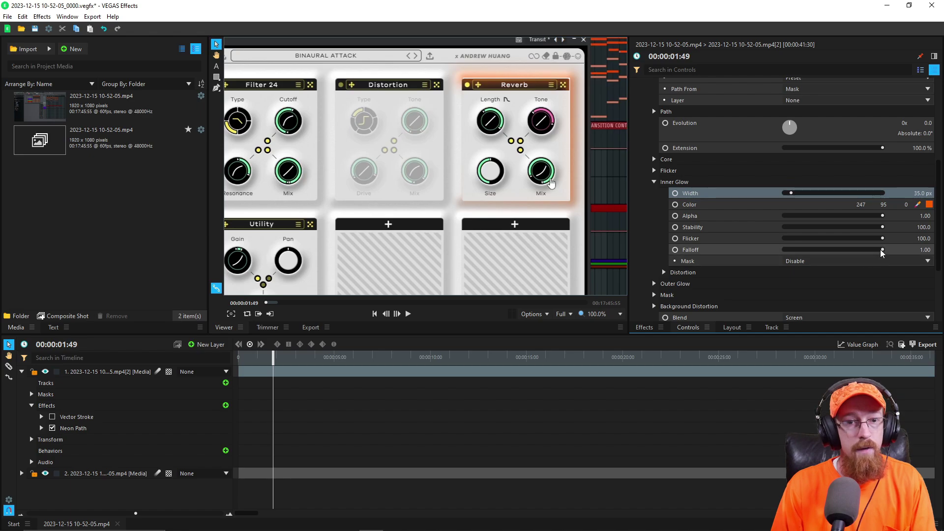
left_click_drag(883, 250, 753, 250)
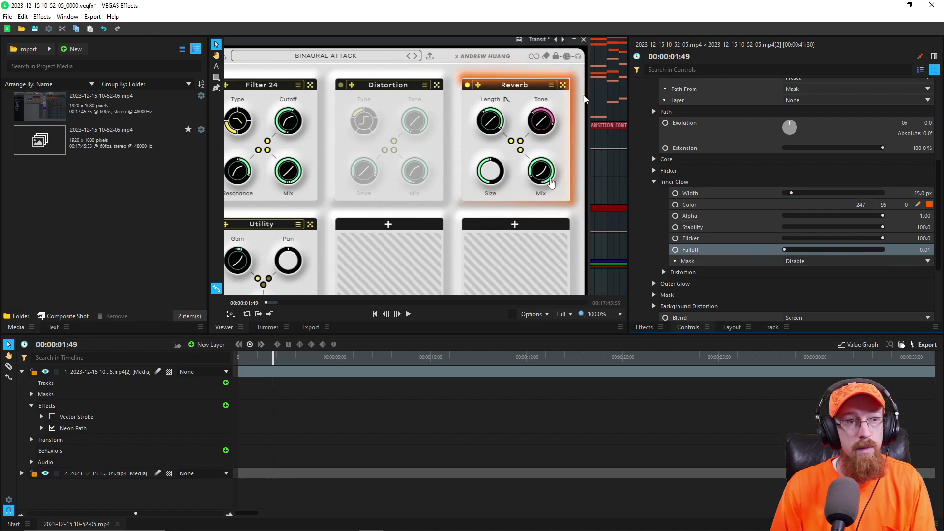
left_click_drag(791, 193, 786, 193)
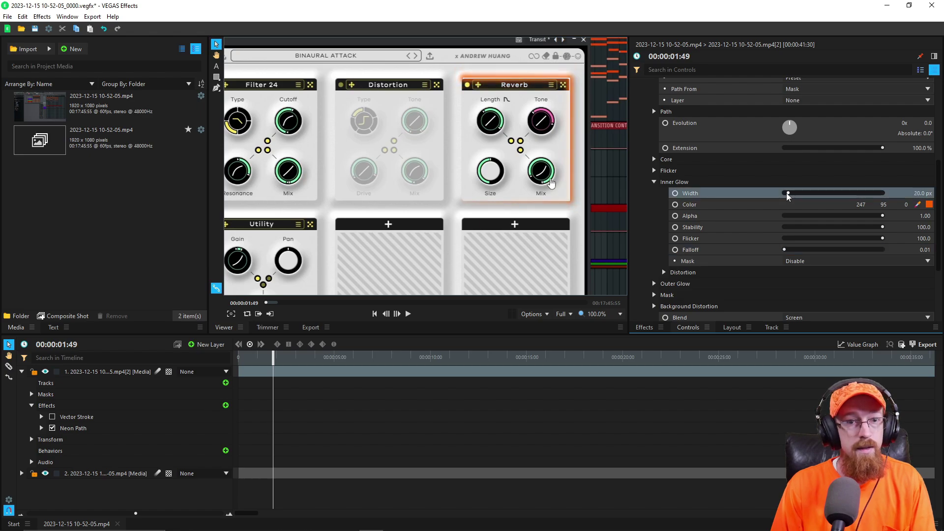
scroll(738, 159, "down", 1)
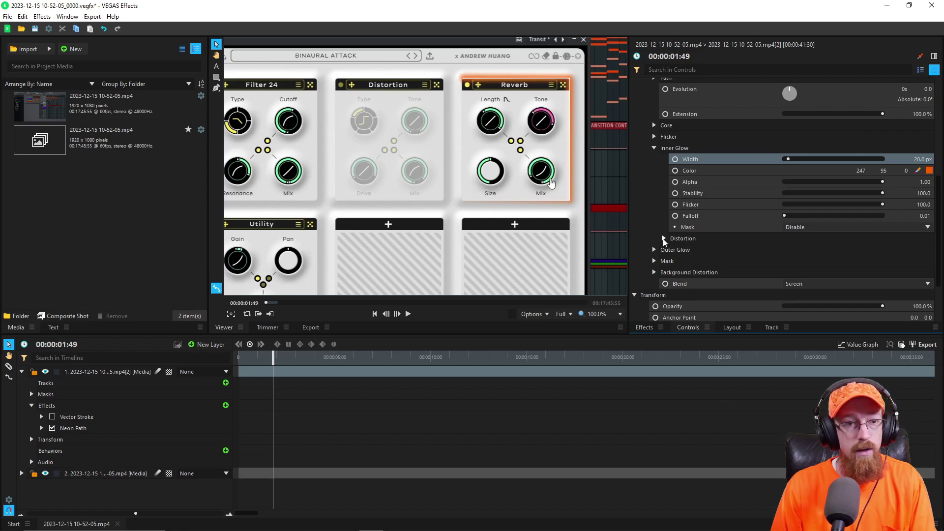
Step: Raise the Neon Path inner glow Heat distortion to 44 px around the Reverb outline
left_click(786, 239)
left_click(802, 250)
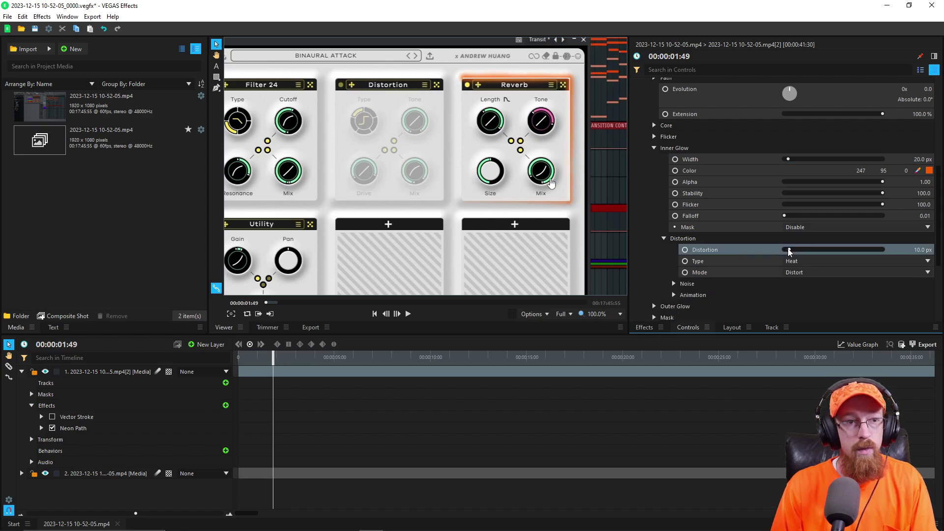
left_click_drag(802, 251, 805, 249)
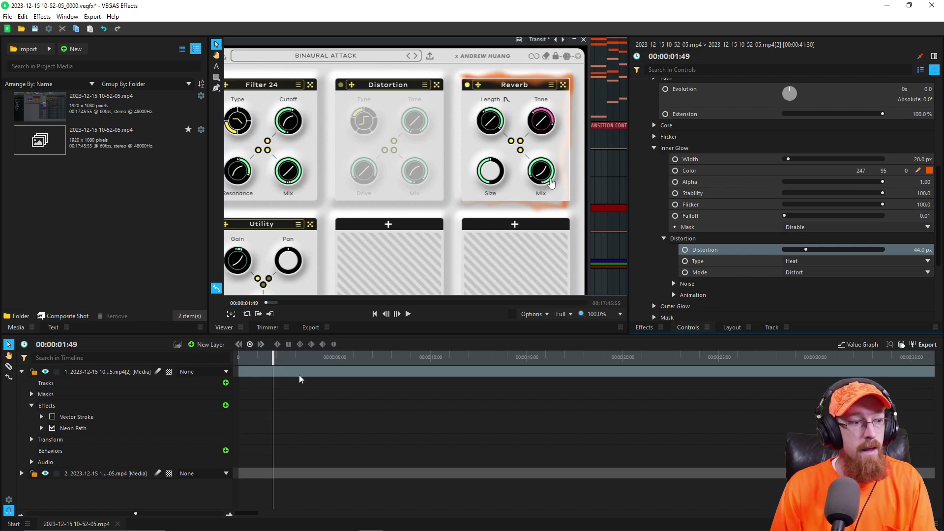
Step: Return to the clip start and switch the glow distortion type to Energy
left_click_drag(269, 360, 239, 360)
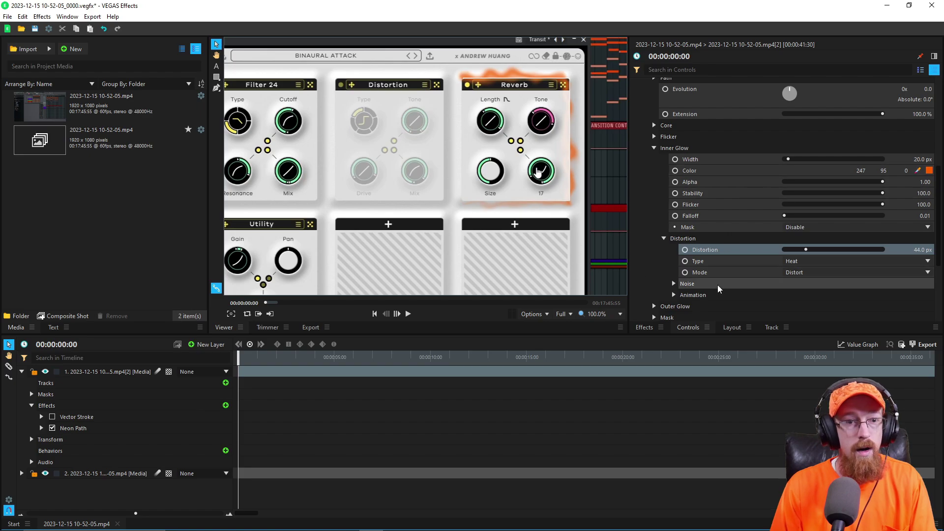
left_click(809, 259)
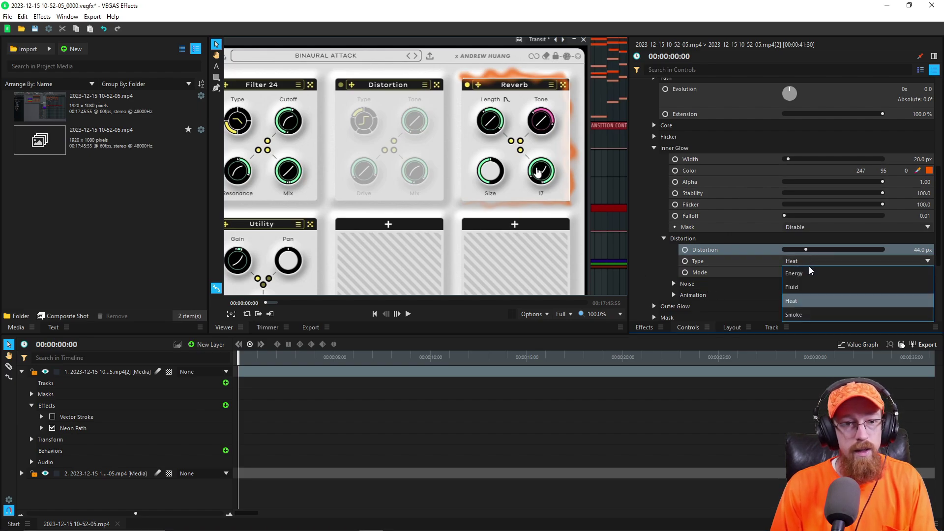
left_click(810, 272)
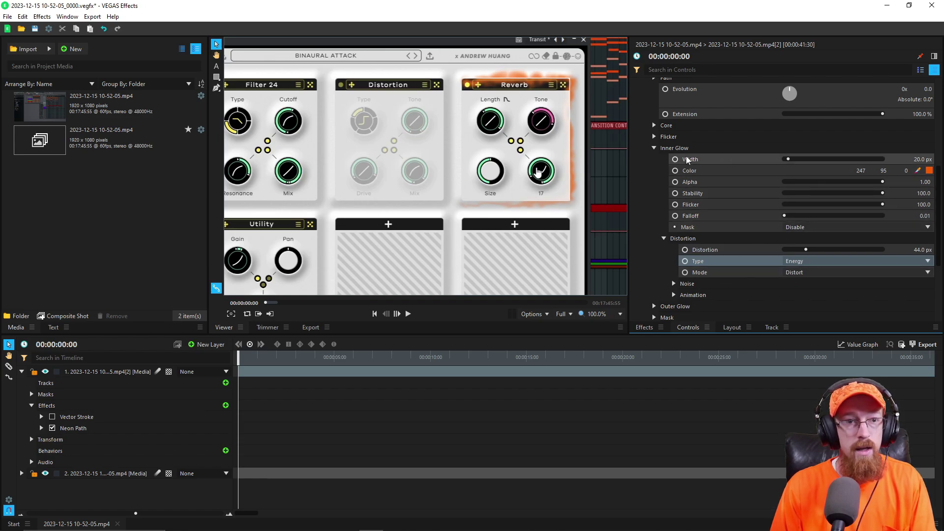
Step: Keyframe Extension from 0% at the start to 100% at 00:00:00:38
left_click(666, 115)
left_click_drag(882, 116, 731, 122)
left_click_drag(239, 354, 251, 353)
left_click_drag(786, 114, 887, 115)
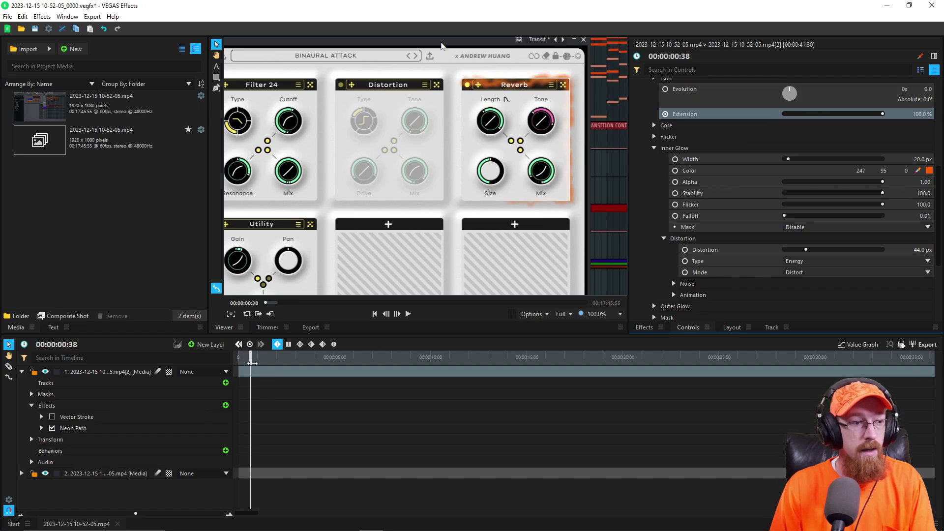
left_click_drag(250, 363, 231, 366)
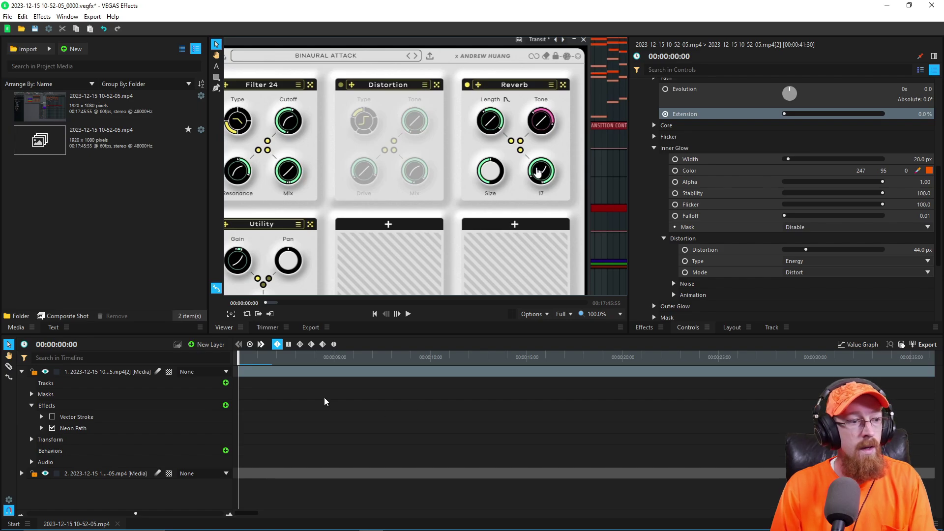
Step: Preview the animated outline, then lower the glow distortion to 10 px
key("space")
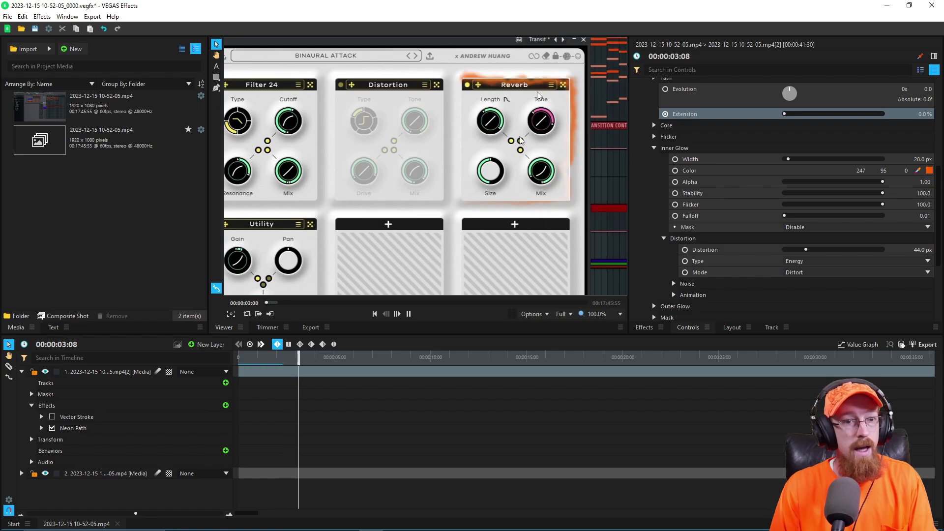
key("space")
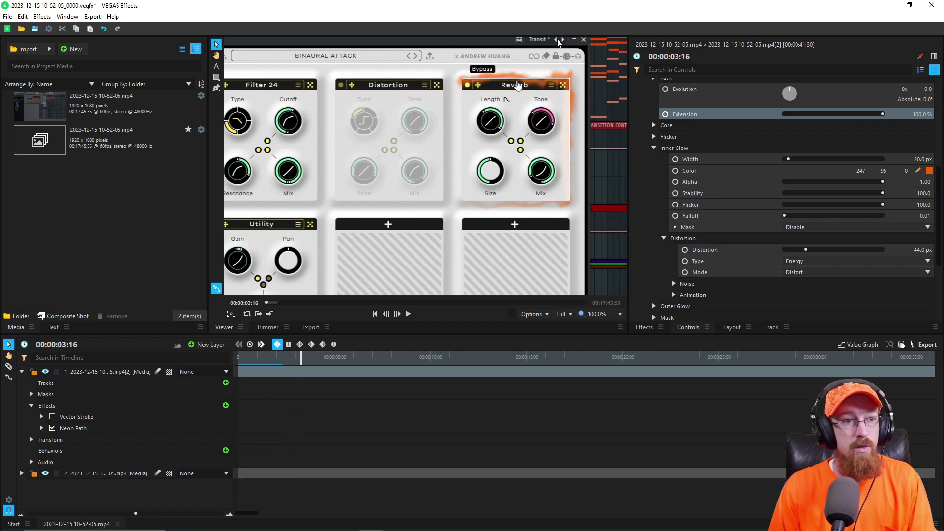
left_click(804, 250)
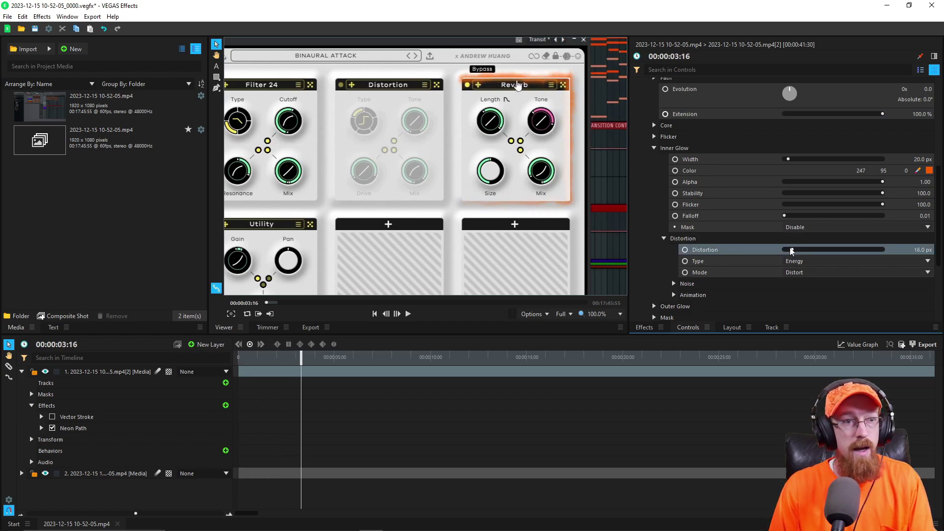
left_click_drag(791, 251, 780, 252)
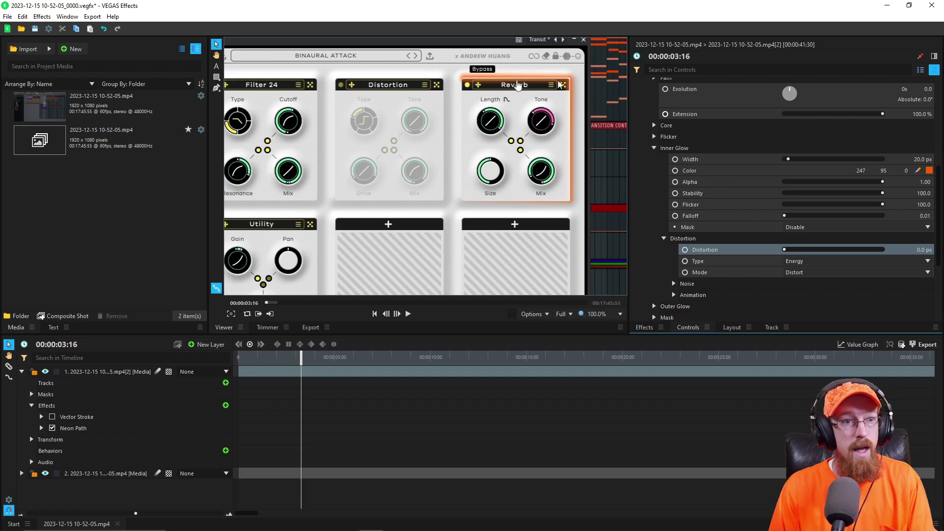
Step: Play the outline animation from near the beginning, then return to the timeline start
left_click_drag(276, 361, 245, 358)
key("space")
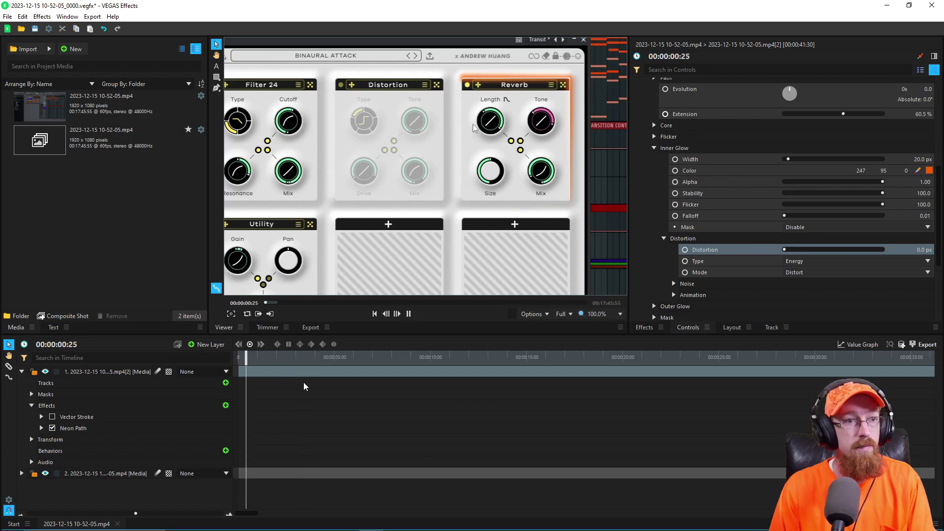
key("space")
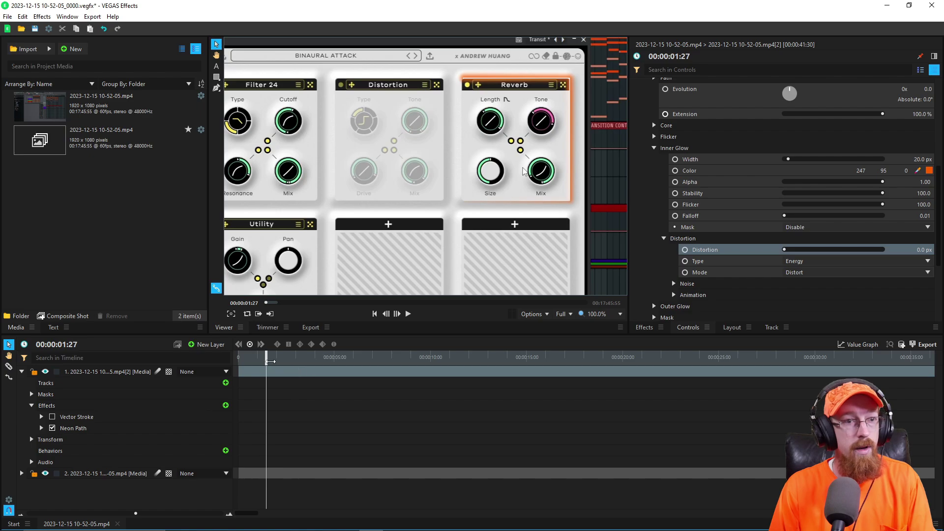
key("space")
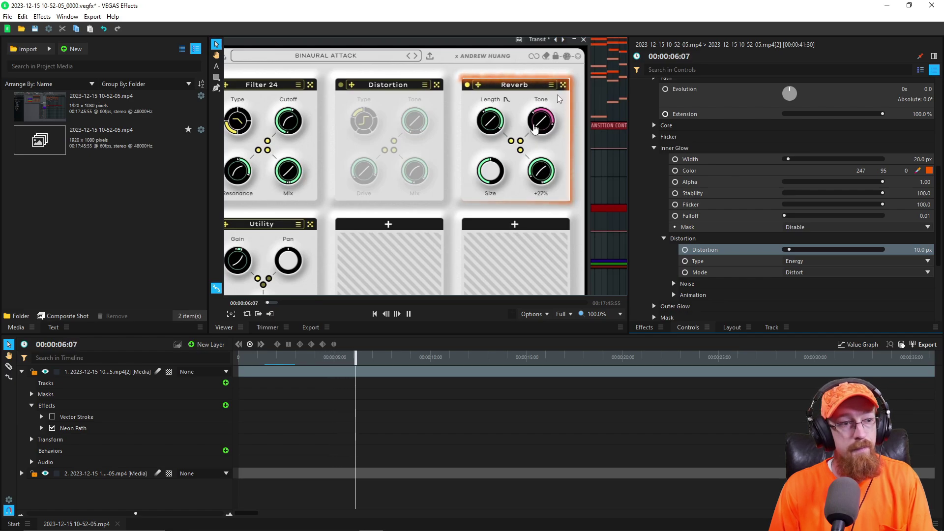
key("space")
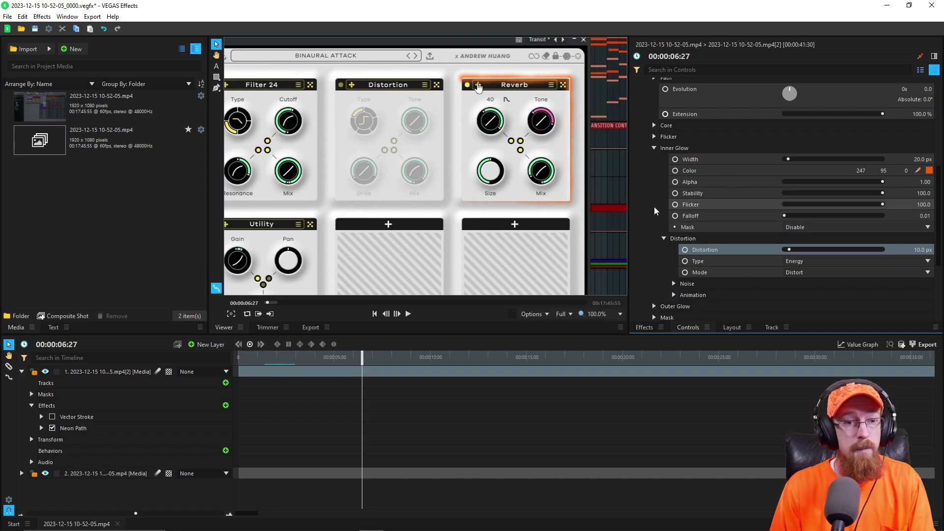
key("Home")
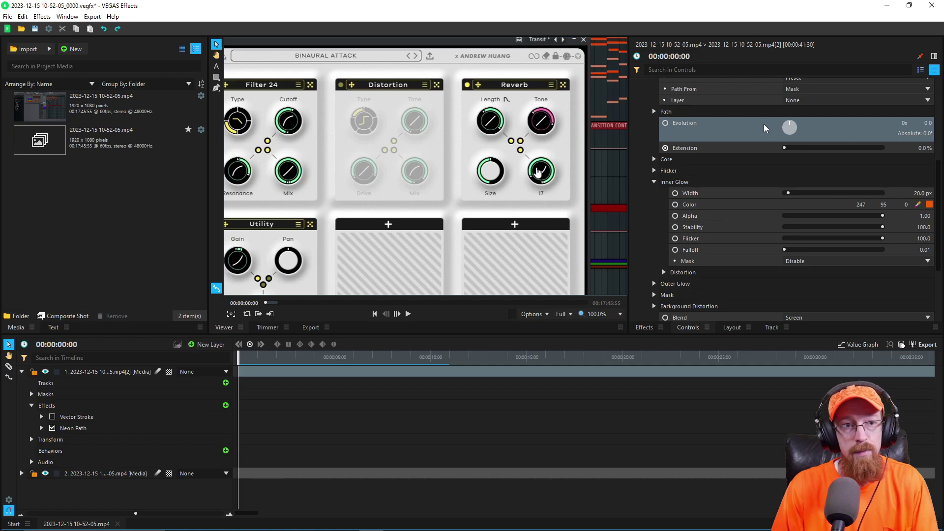
Step: Test-spin the Evolution dial, then reset Evolution back to 0°
mouse_move(789, 128)
left_mouse_down()
mouse_move(788, 113)
mouse_move(788, 143)
mouse_move(795, 124)
left_mouse_up()
right_click(760, 136)
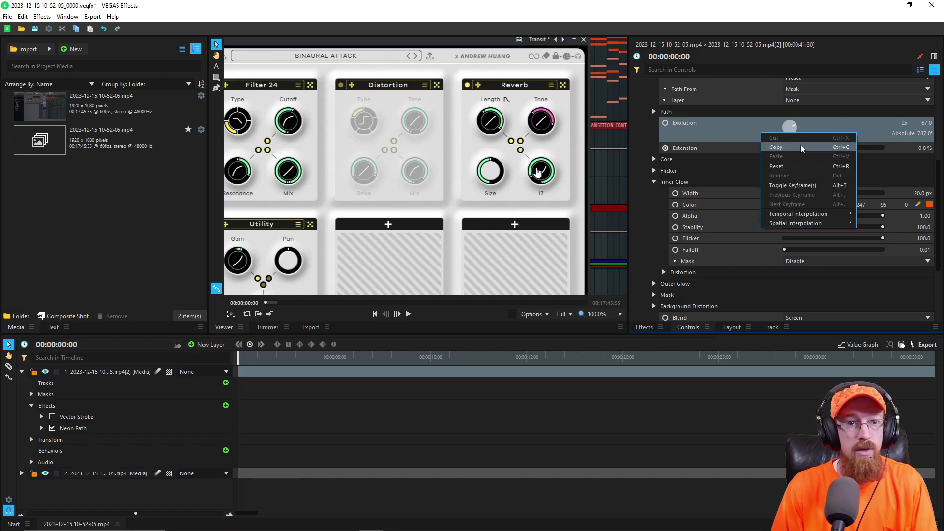
left_click(797, 167)
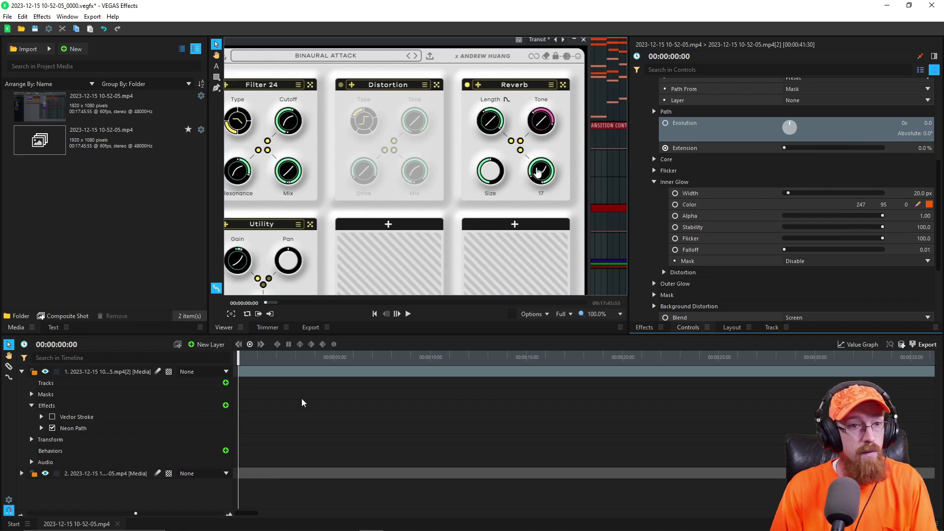
Step: Keyframe Evolution from 0° at the start to 4x 358° at 00:00:04:13
left_click(665, 123)
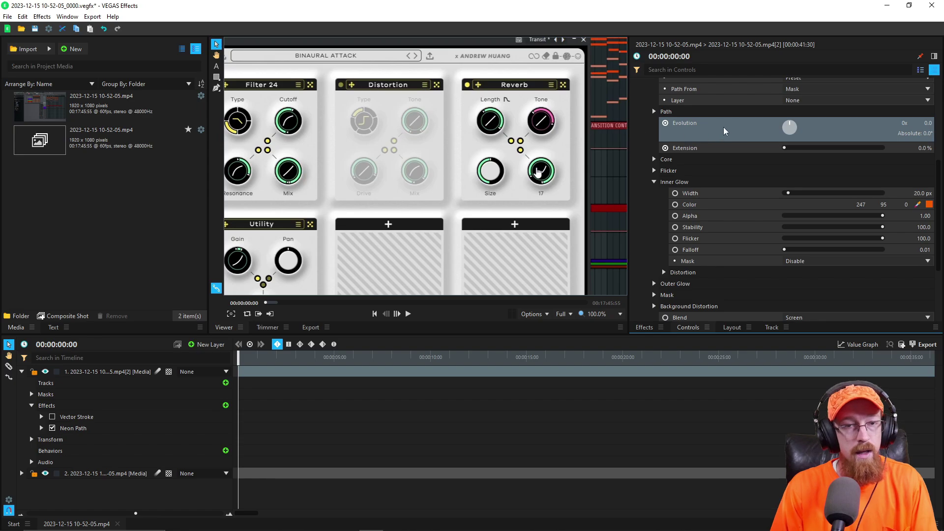
left_click_drag(241, 360, 320, 360)
left_click_drag(789, 128, 793, 128)
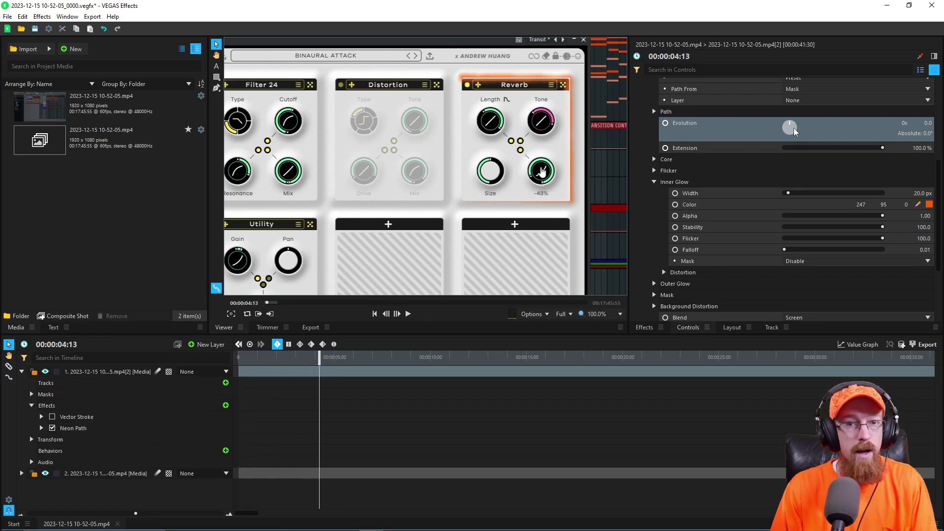
left_click_drag(808, 61, 789, 101)
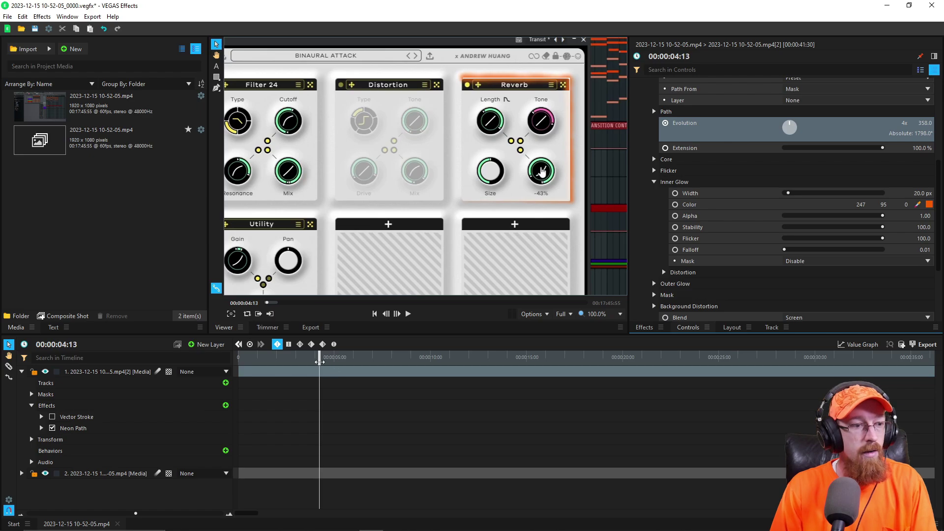
key("Home")
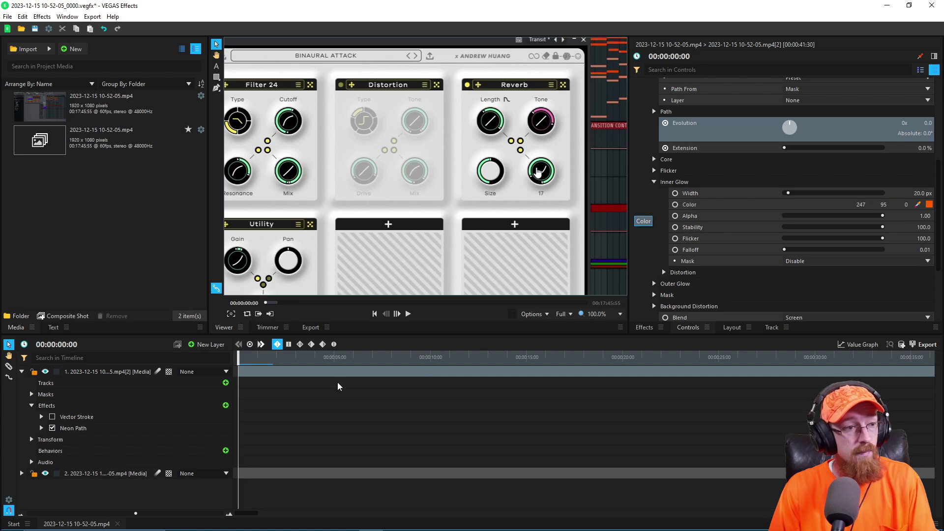
key("space")
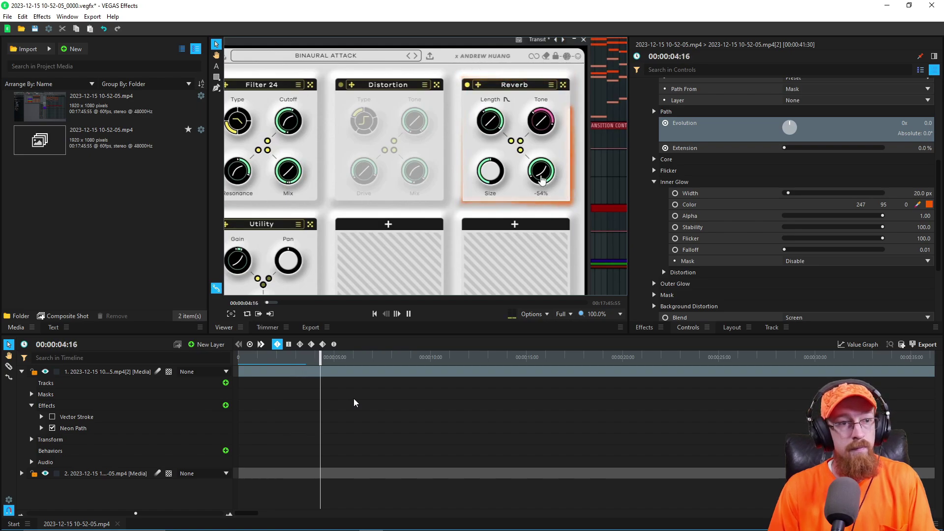
key("space")
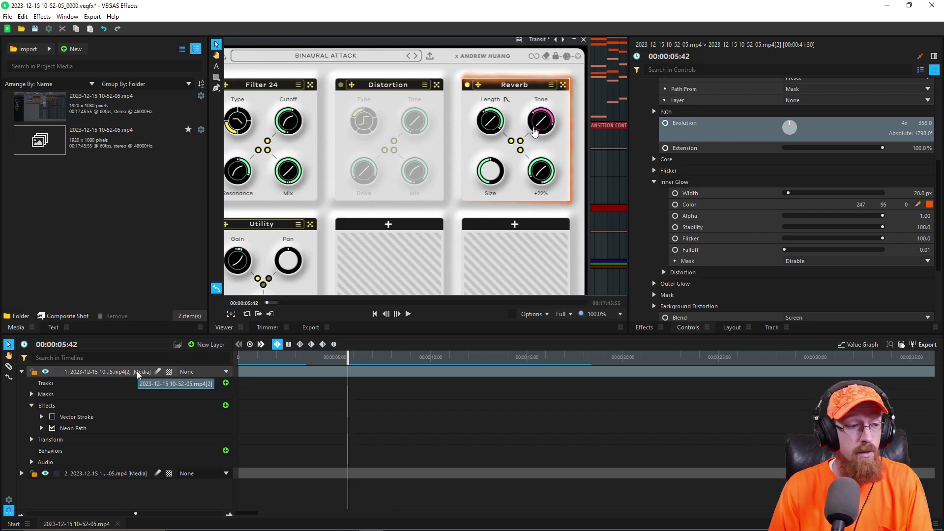
left_click_drag(47, 405, 89, 420)
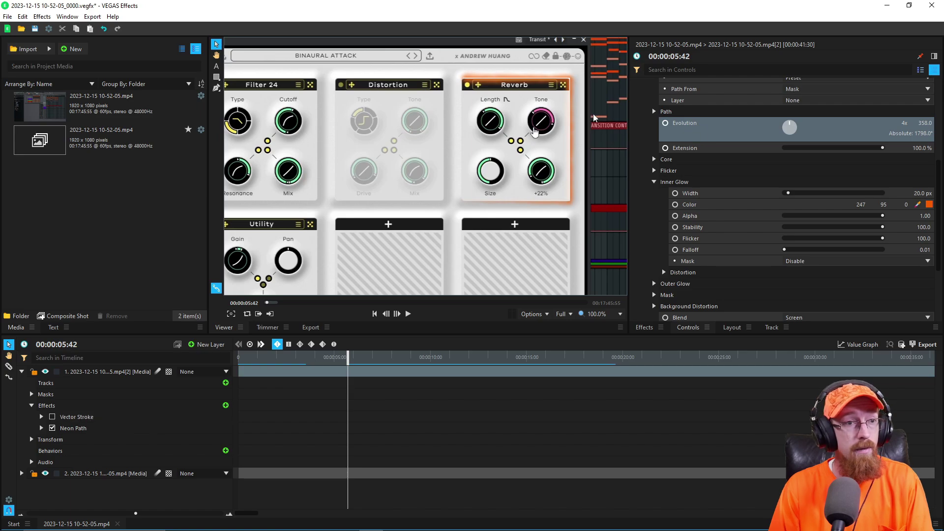
Step: Draw an ellipse mask around the Reverb's Length knob
left_click(216, 77)
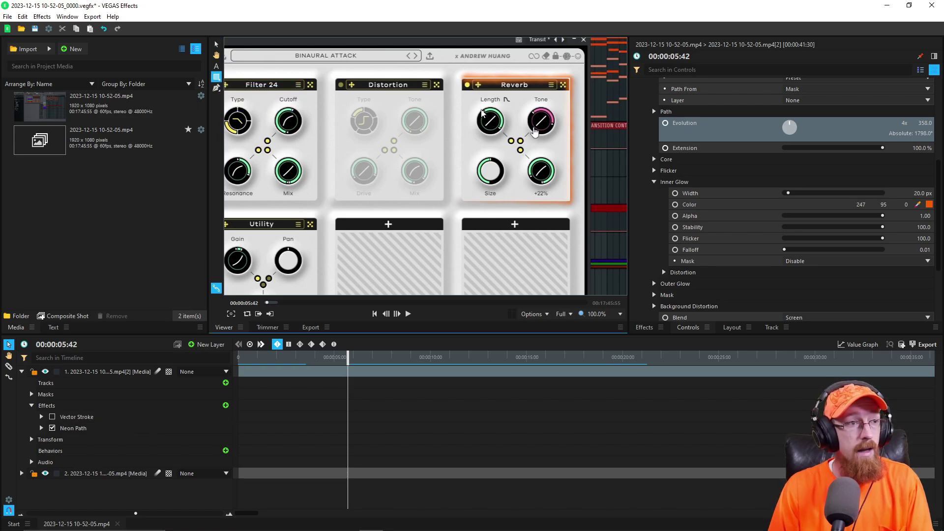
left_click(220, 82)
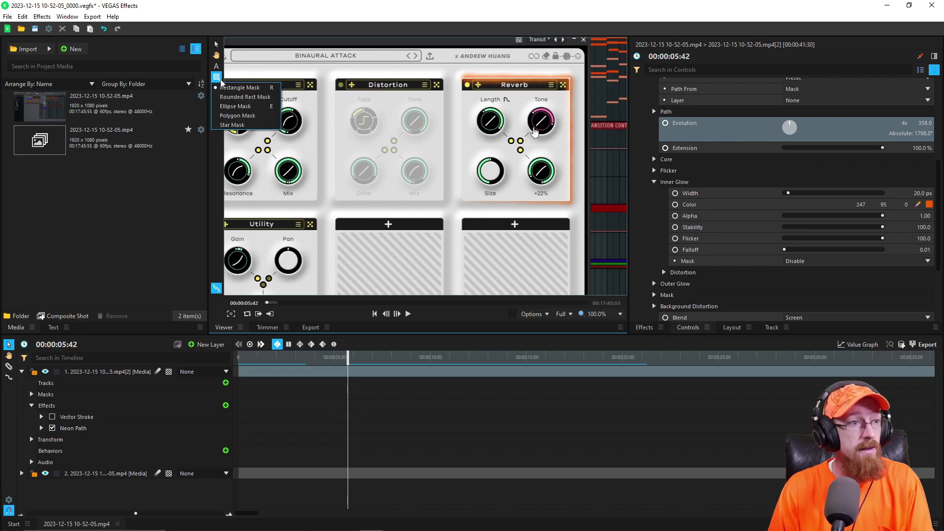
left_click(259, 103)
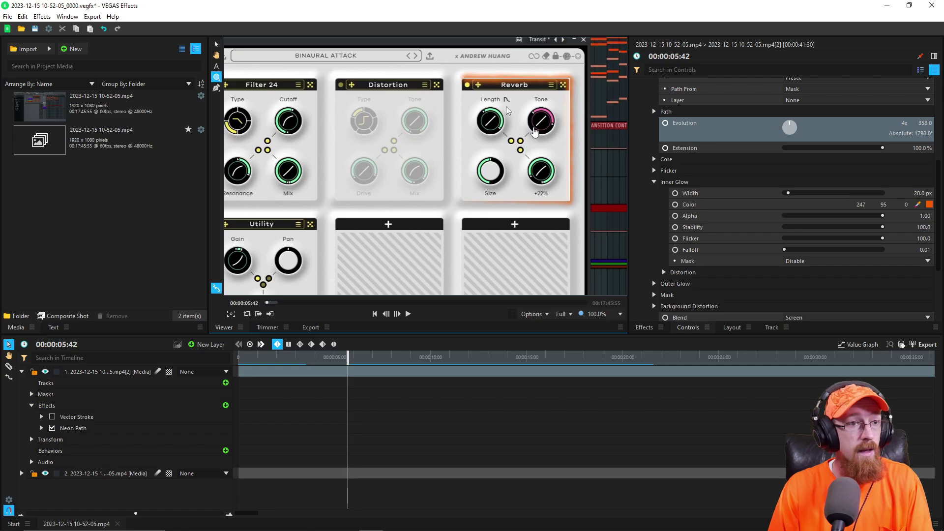
left_click_drag(481, 112, 501, 135)
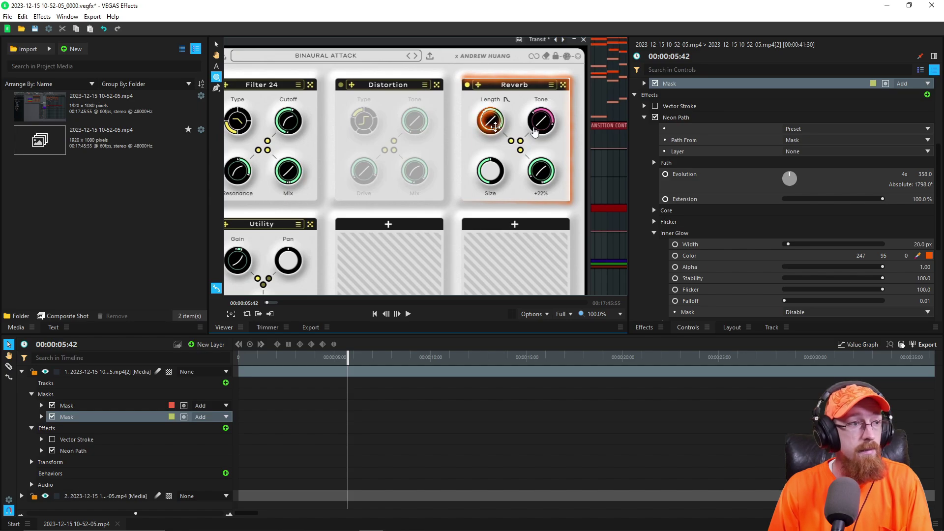
Step: Enlarge the ellipse mask around the Length knob and return to the timeline start
left_click(216, 44)
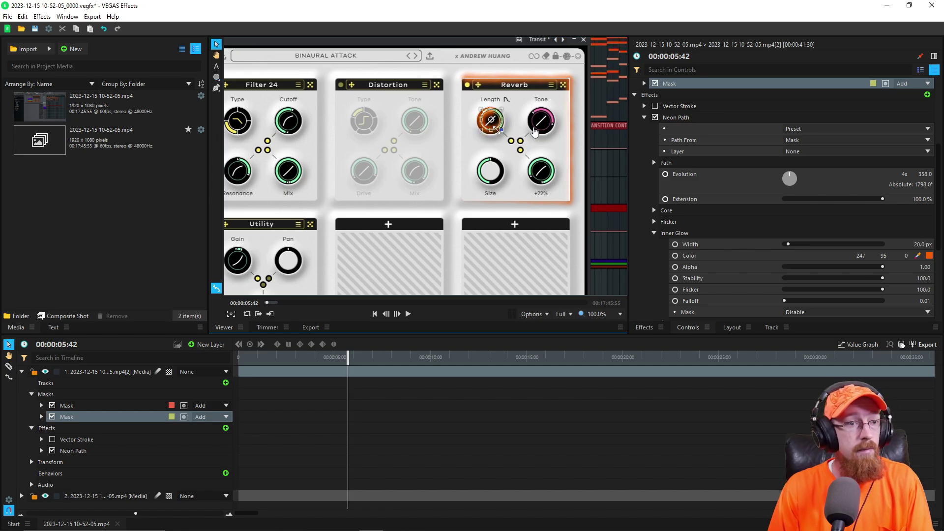
left_click_drag(501, 130, 489, 121)
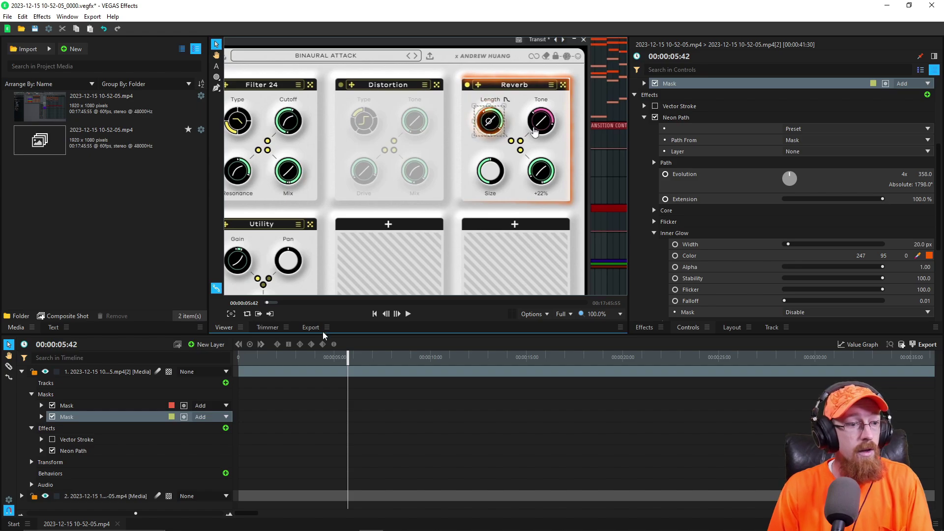
left_click(375, 313)
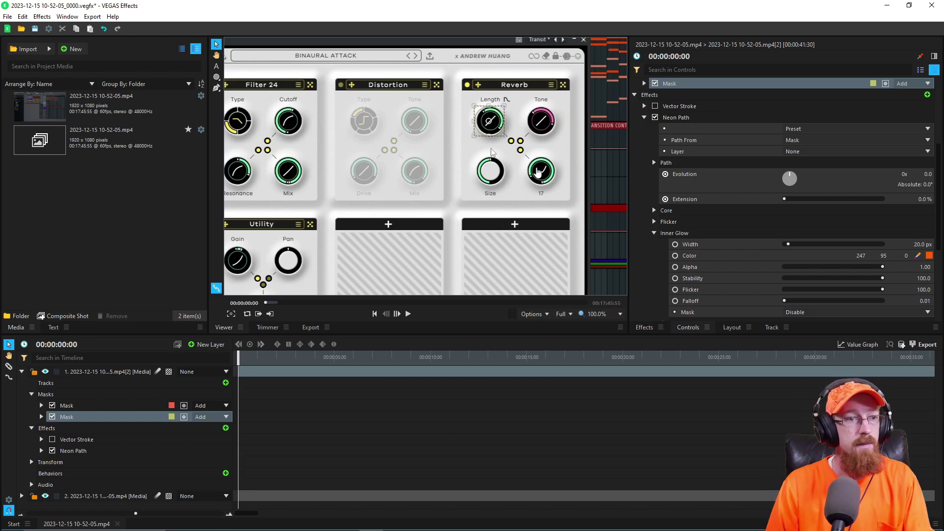
Step: Preview both glowing masks in playback, then select the layer row to show its Controls
left_click(219, 55)
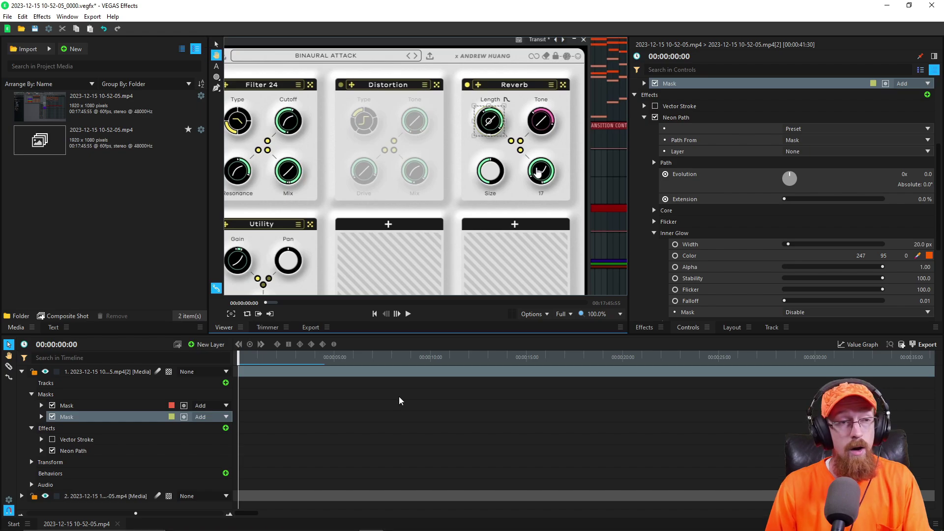
key("space")
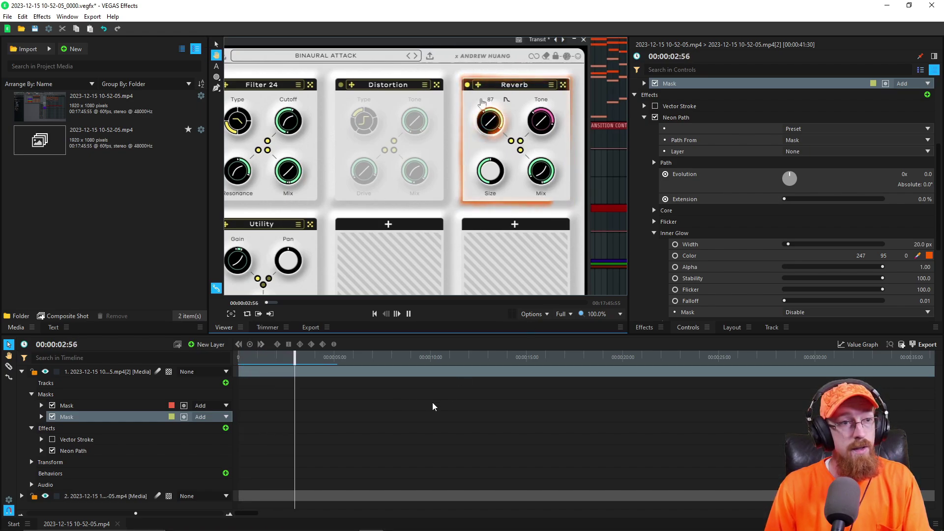
key("space")
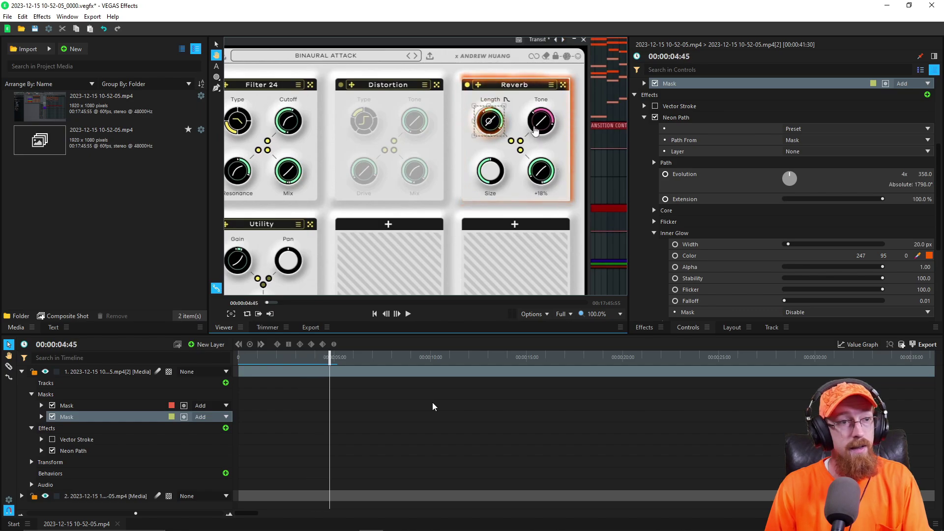
left_click(432, 406)
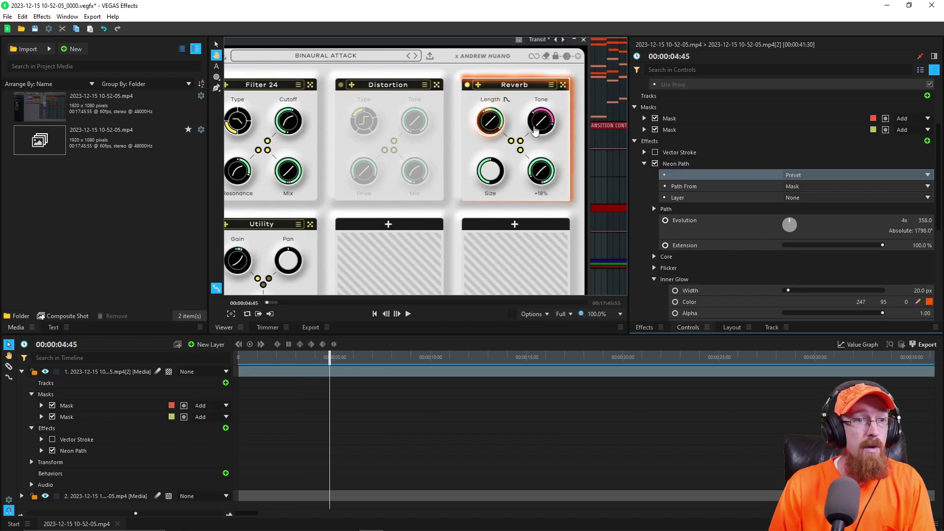